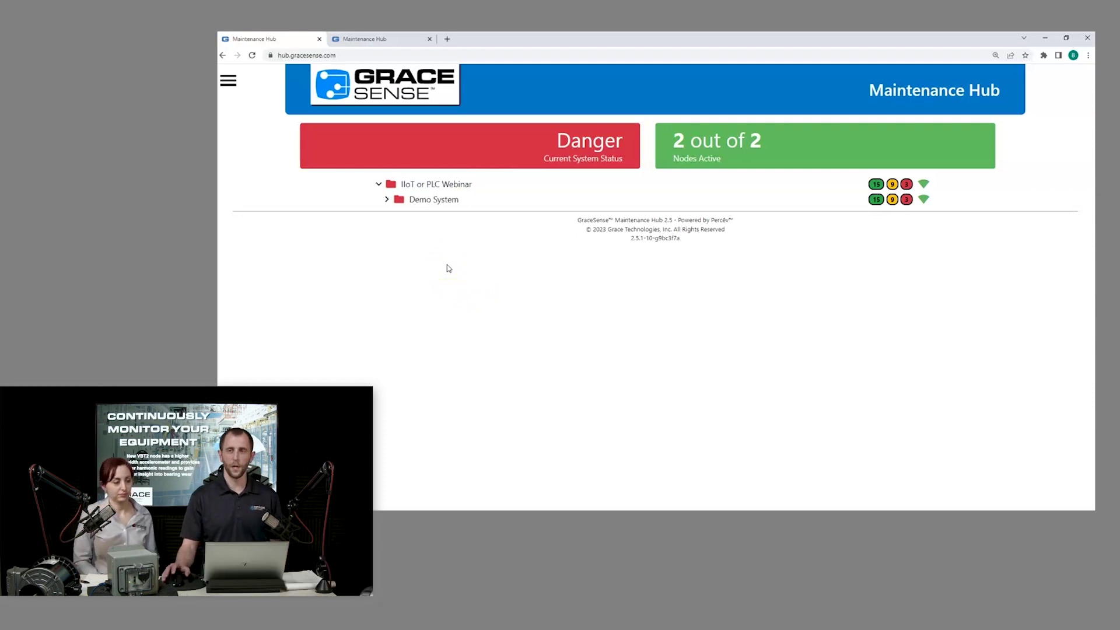
Step: Open the configuration of the G-EIP-W1C3-K3XX node under Demo System in the node settings
click(228, 81)
click(244, 187)
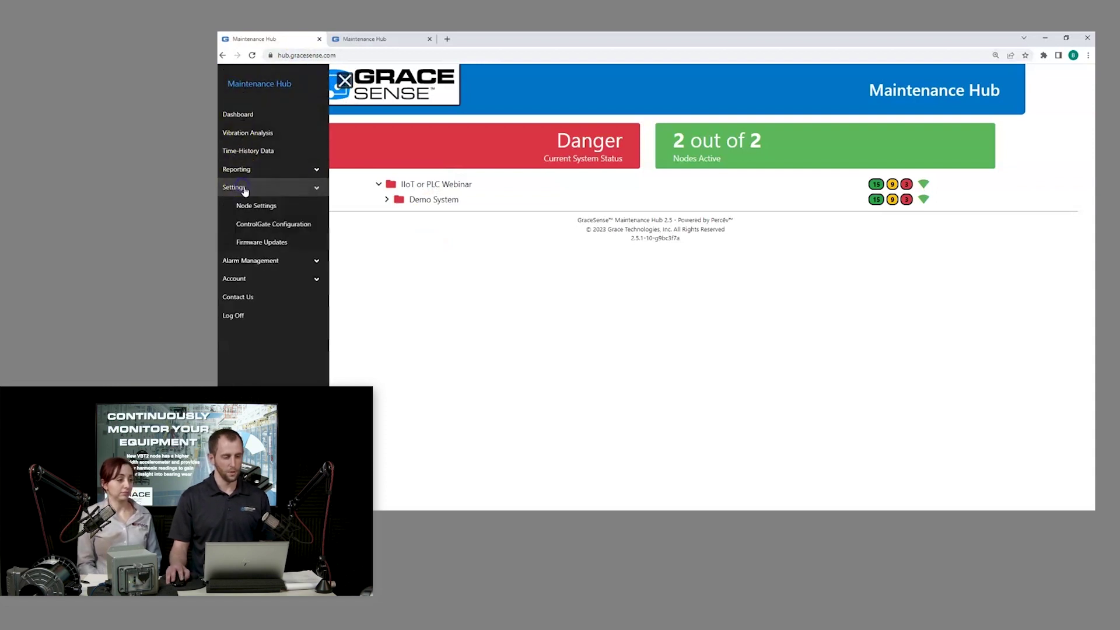
click(253, 206)
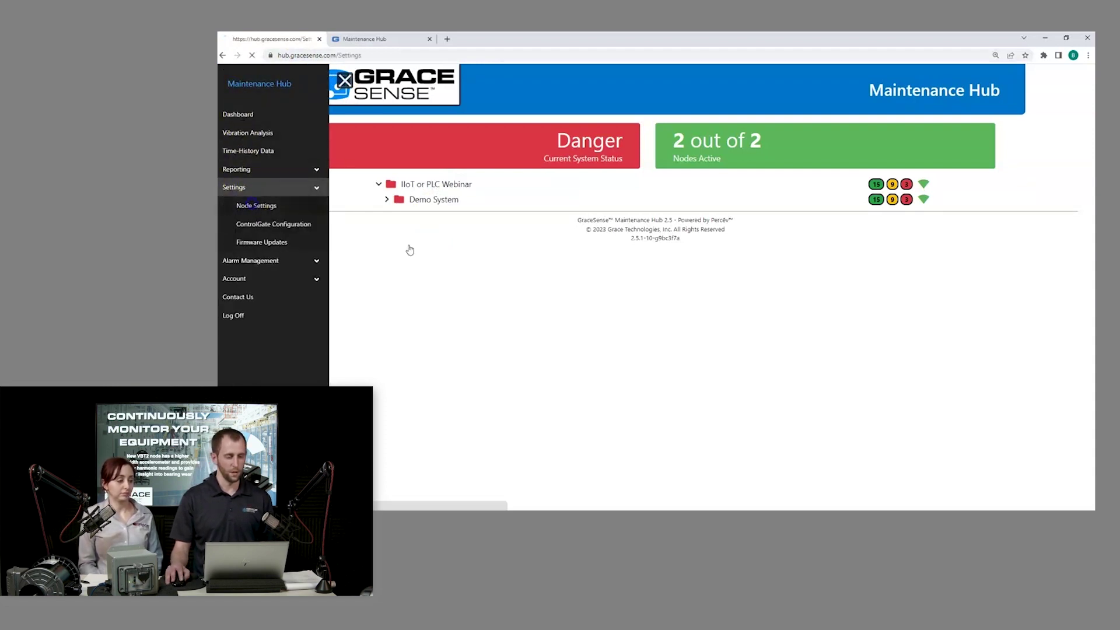
click(438, 191)
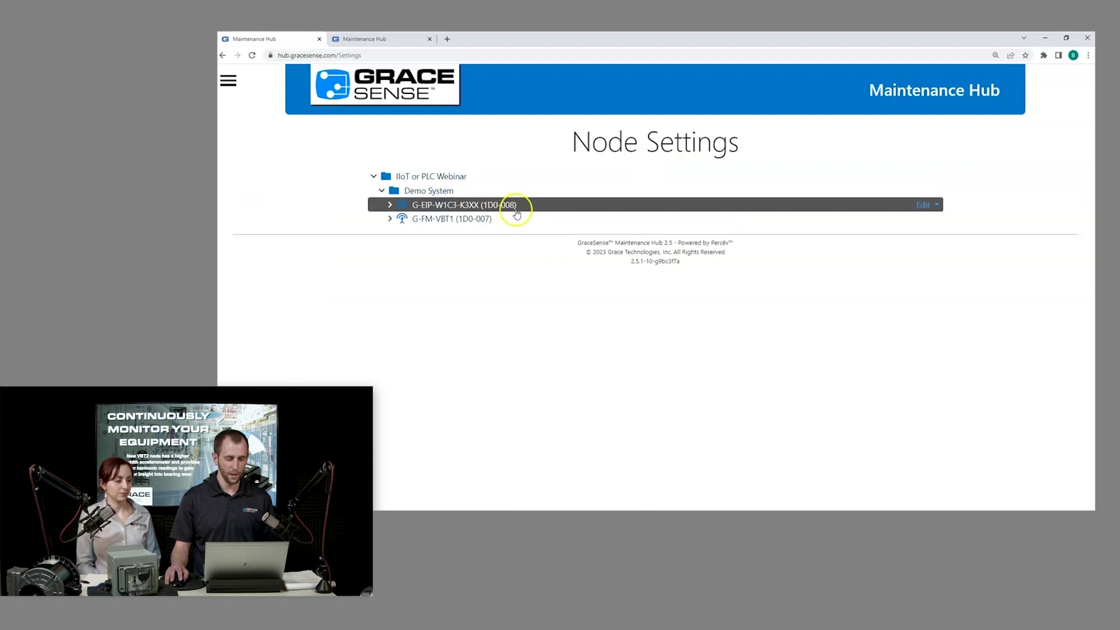
click(921, 207)
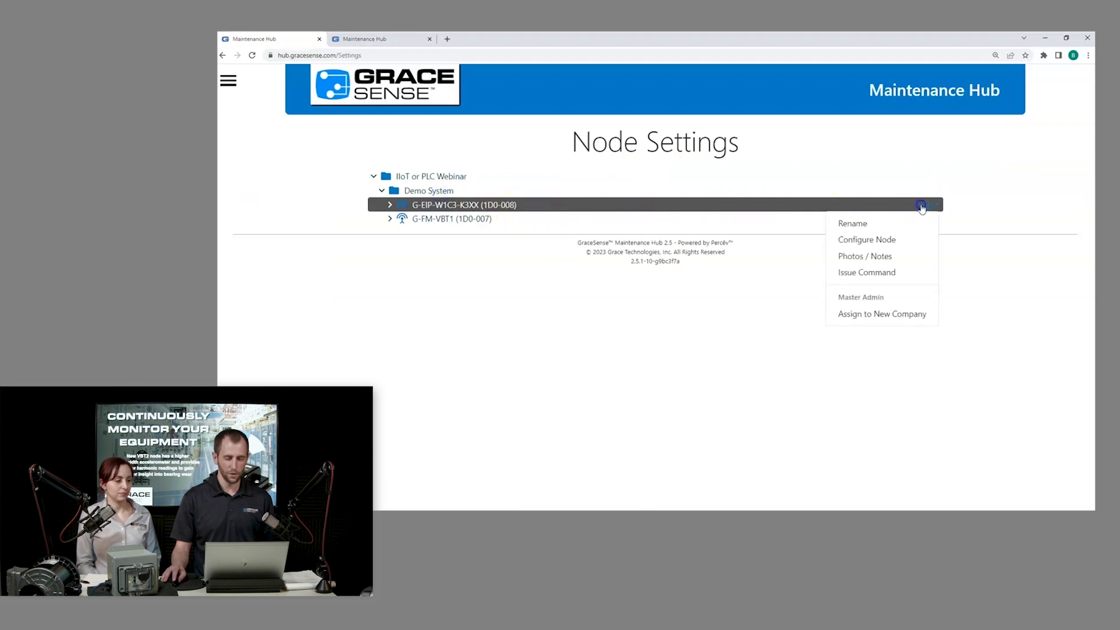
click(889, 238)
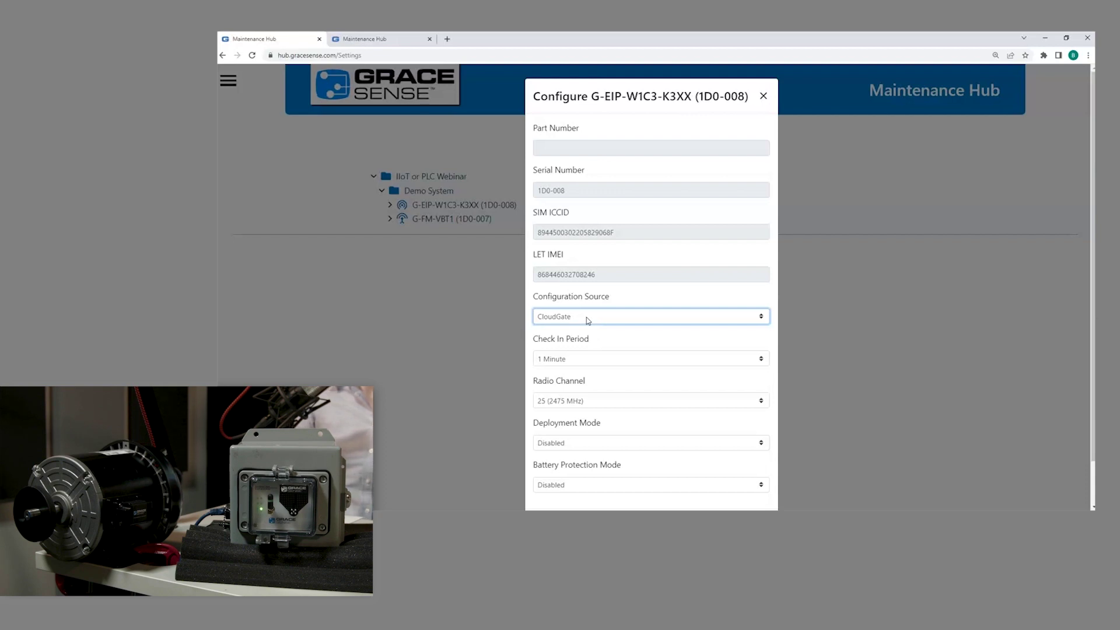
Step: Set the node's configuration source to ControlGate and save the changes
click(587, 320)
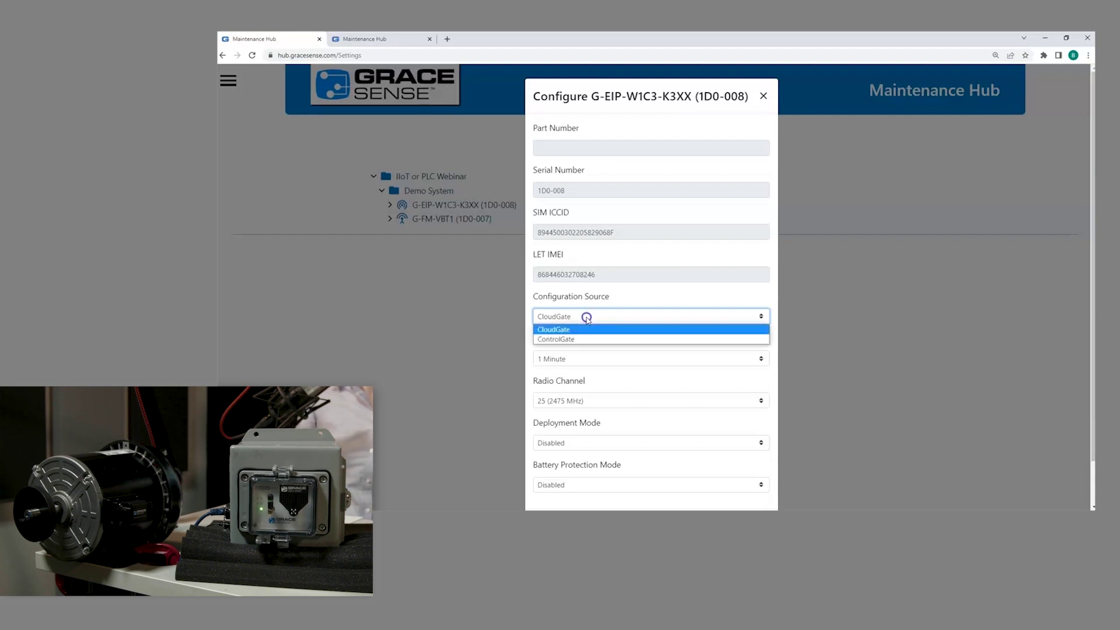
click(567, 339)
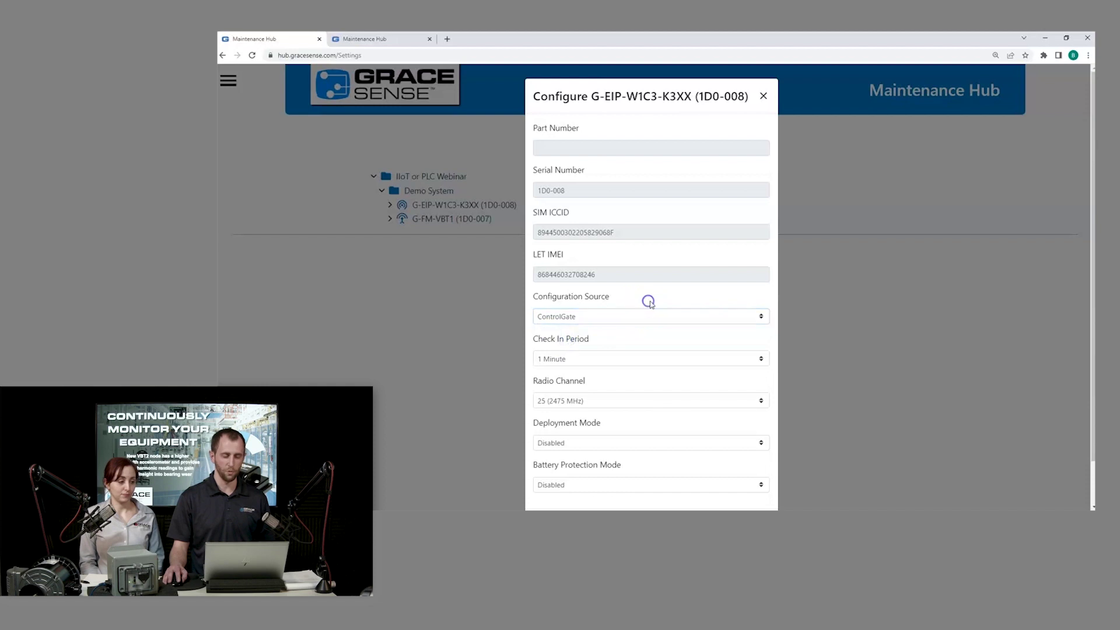
scroll(645, 301, down, 1)
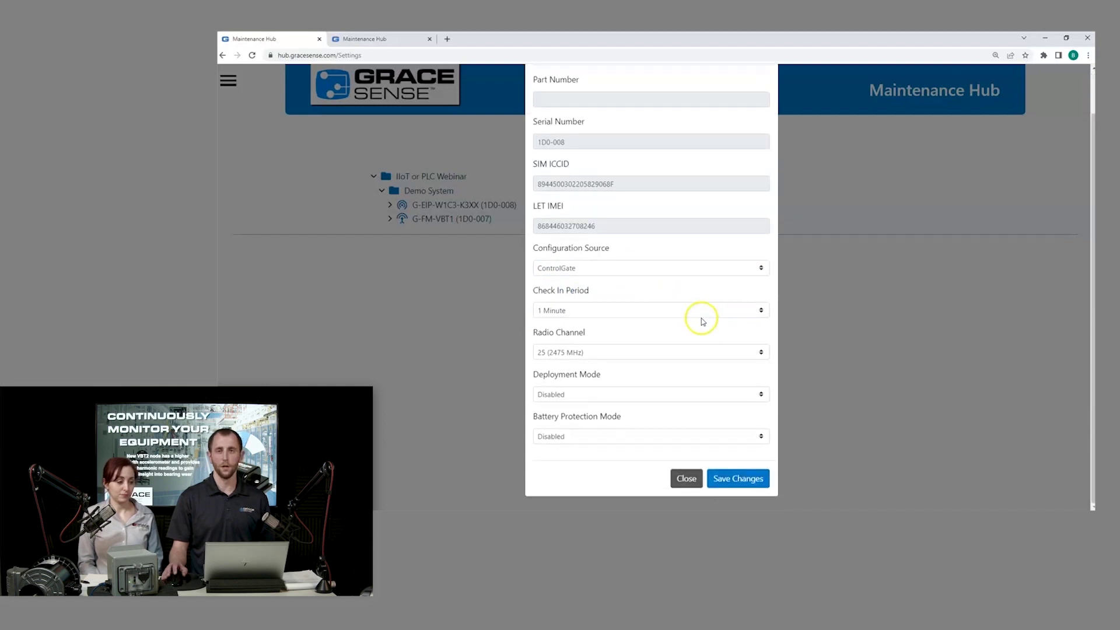
click(727, 480)
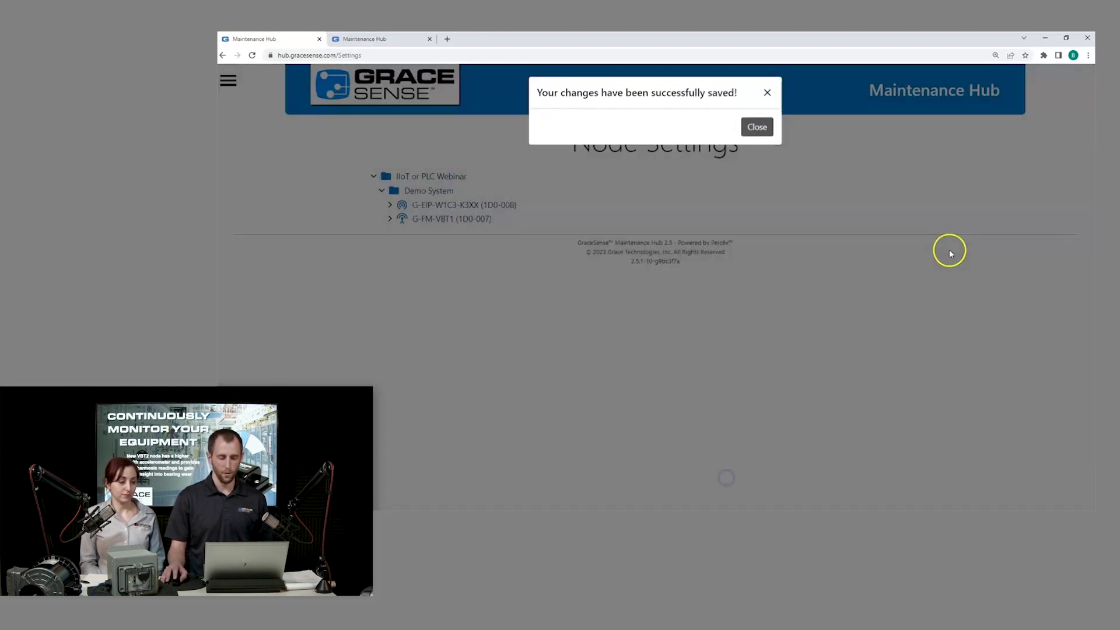
click(758, 128)
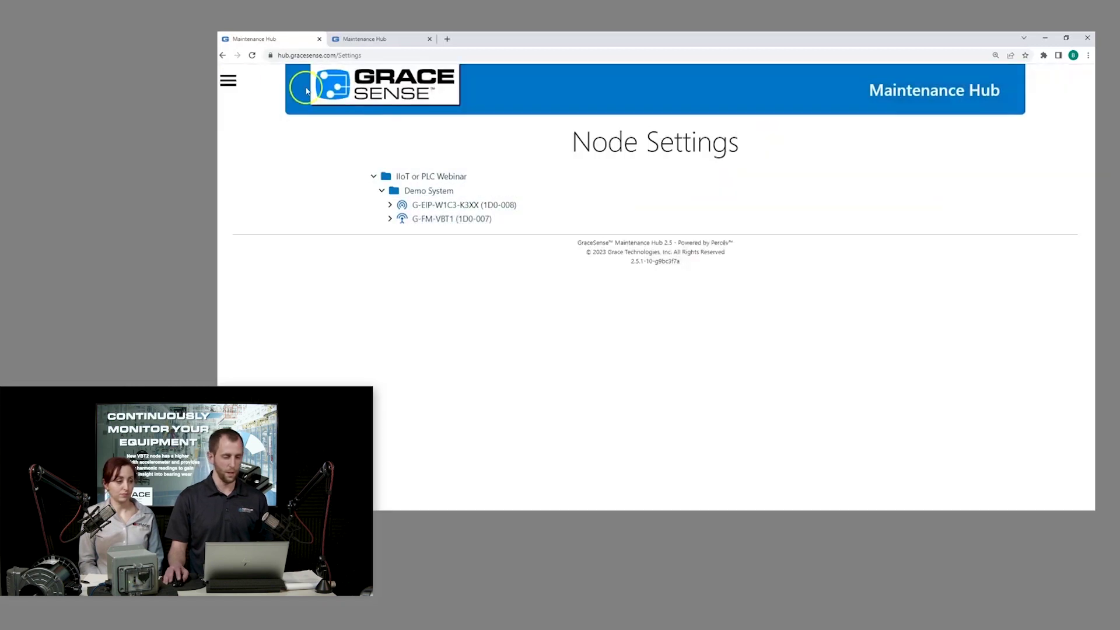
Step: Go to the ControlGate configuration page and expand the G-EIP-W1C3-K3XX gateway in the assigned devices
click(228, 81)
click(239, 187)
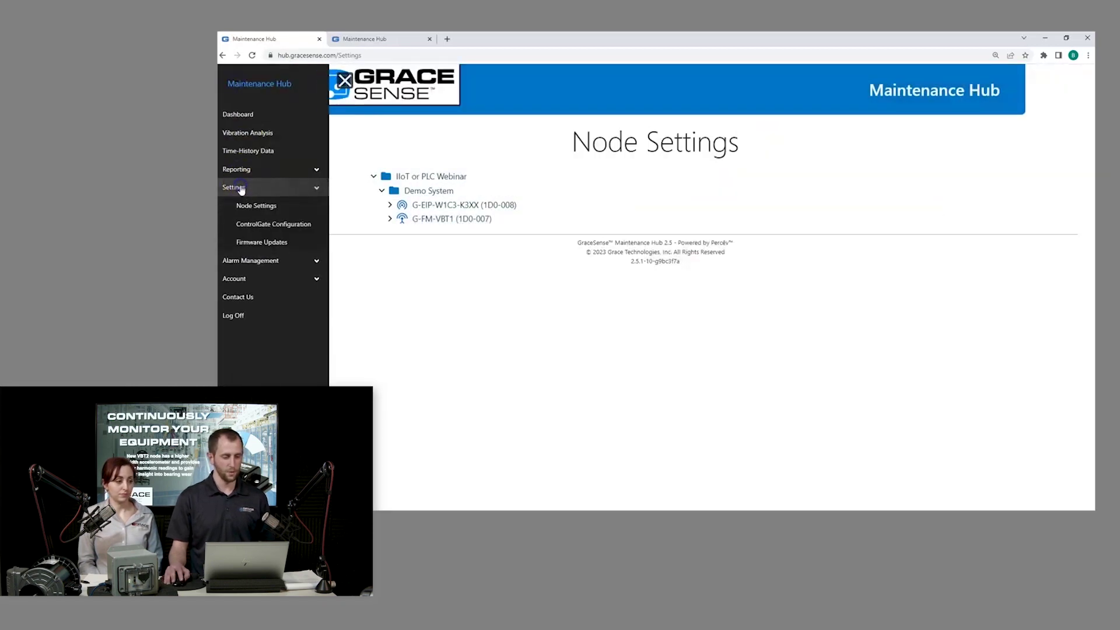
click(302, 227)
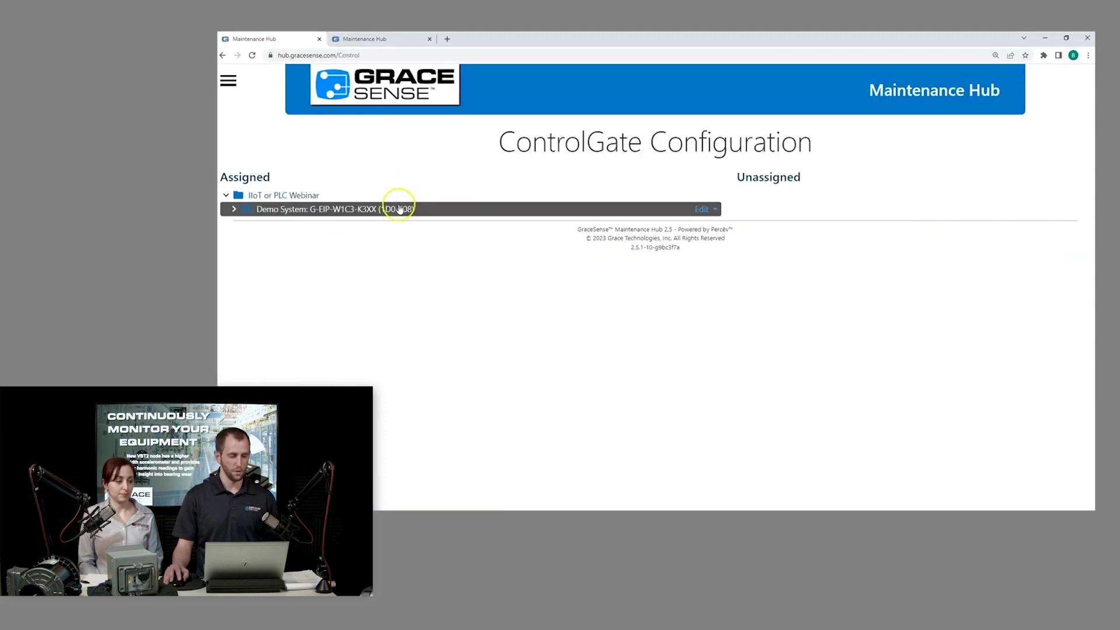
click(400, 209)
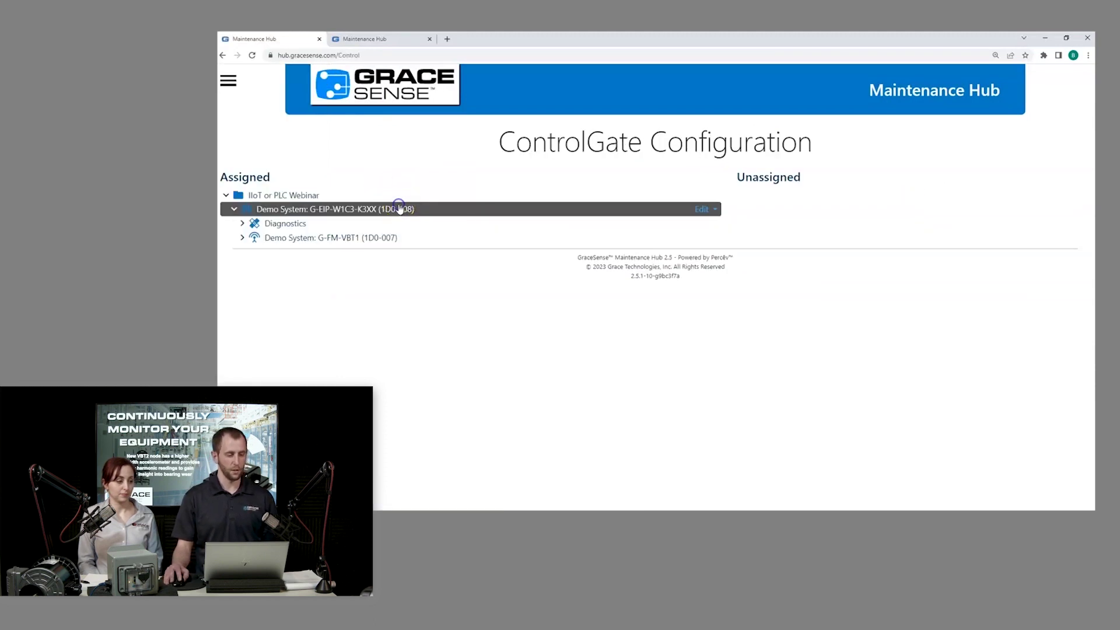
click(423, 220)
click(421, 213)
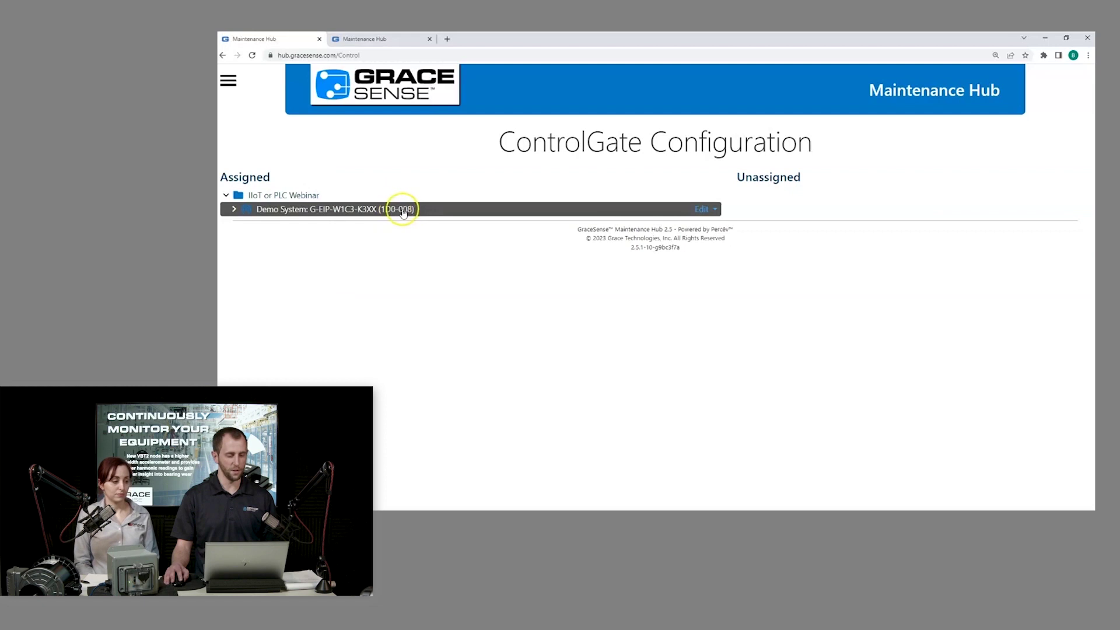
click(416, 209)
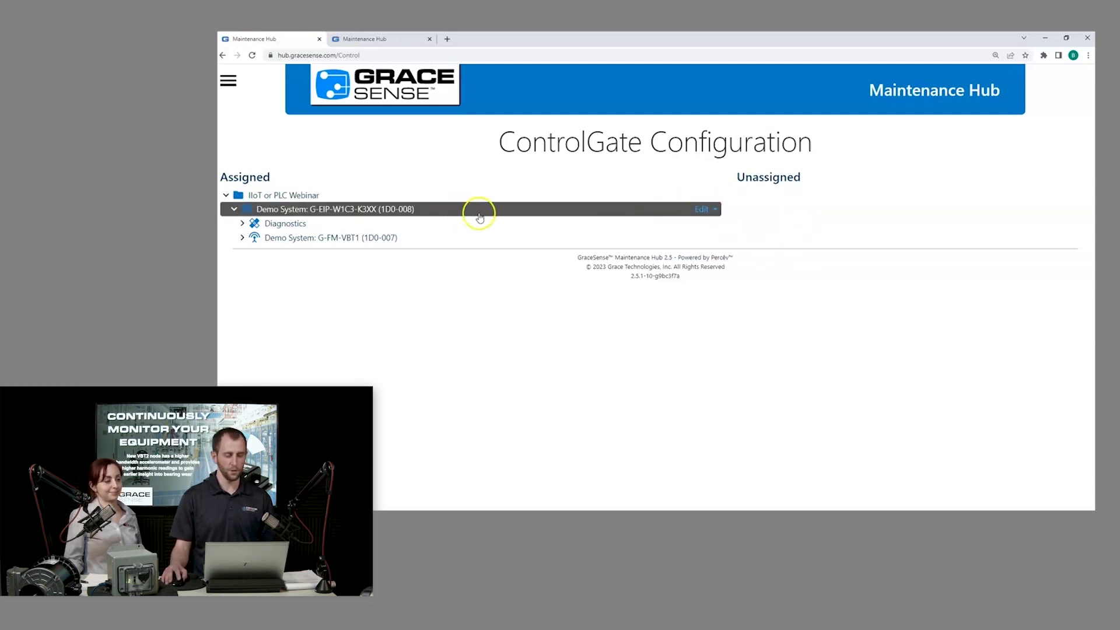
Step: Export the AOP XML file for the G-EIP-W1C3-K3XX gateway
click(702, 210)
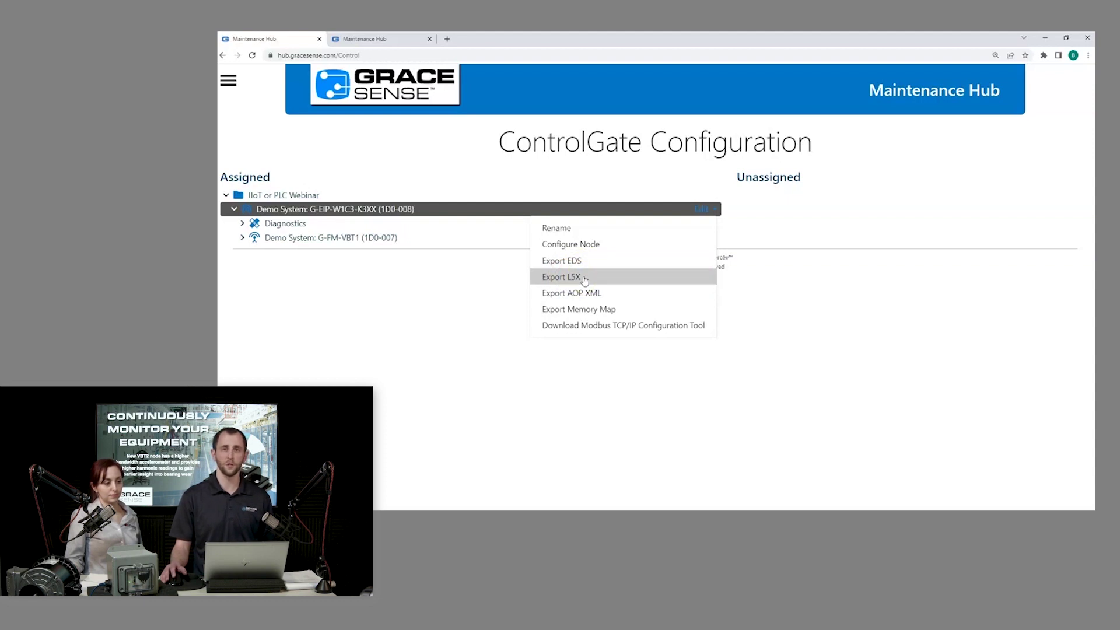
click(591, 298)
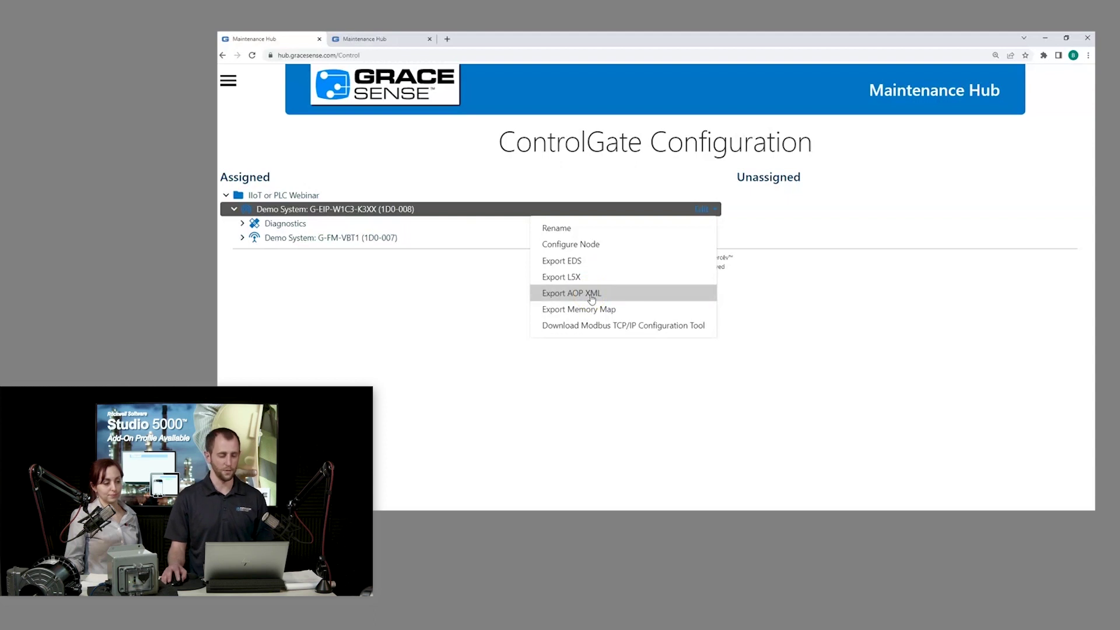
click(652, 294)
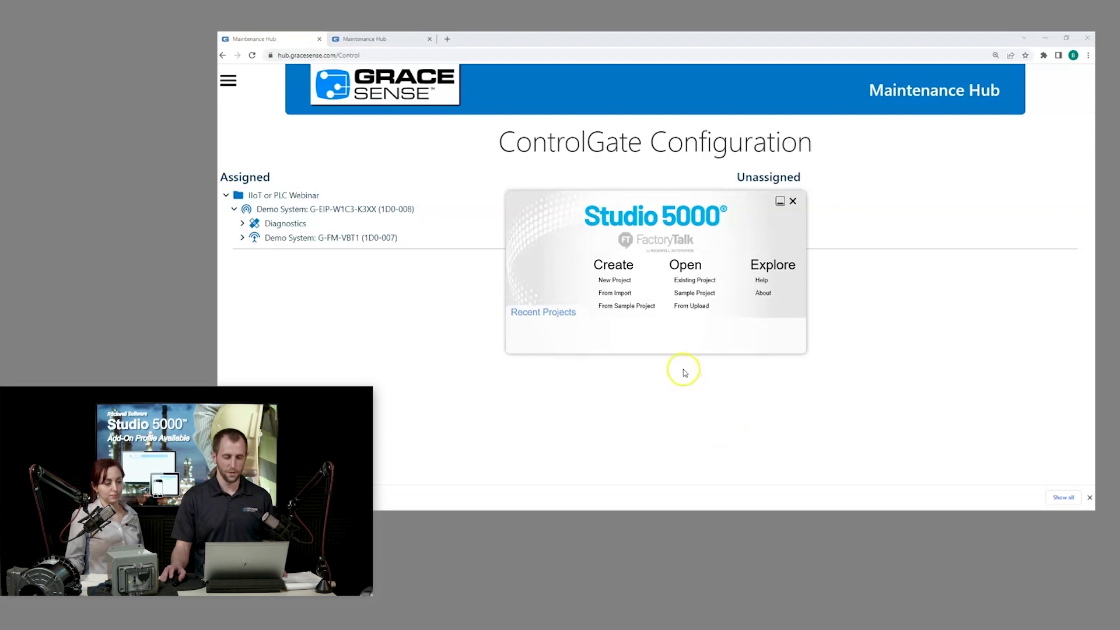
Step: In Studio 5000, start a new Logix project named IIoT_or_PLC_Webinar for the 1769-L18ERM-BB1B controller
click(623, 281)
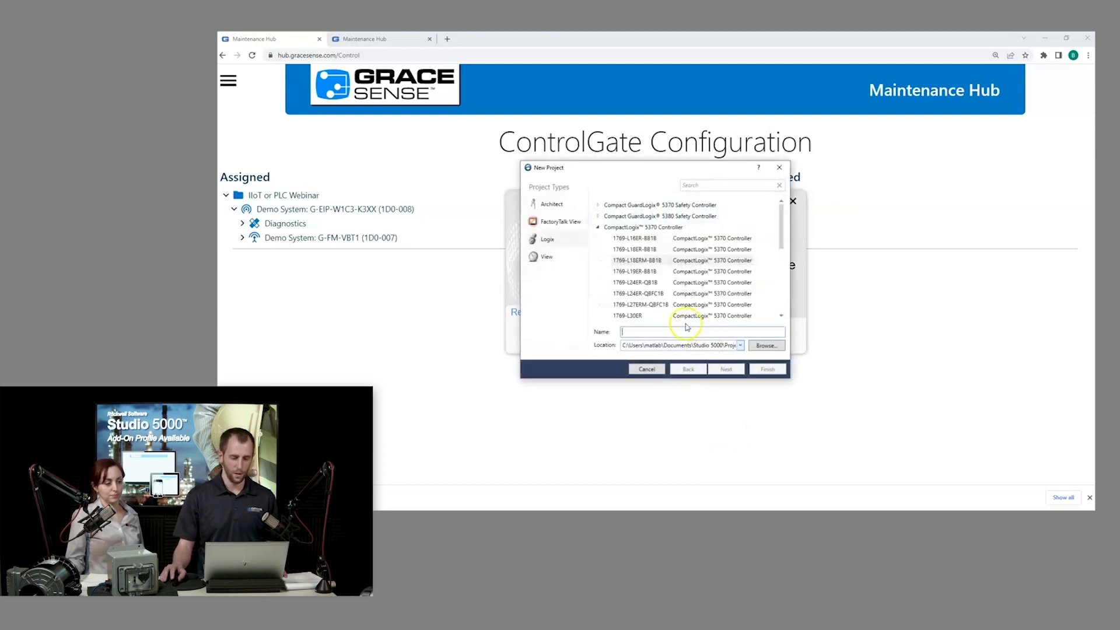
text(IIo)
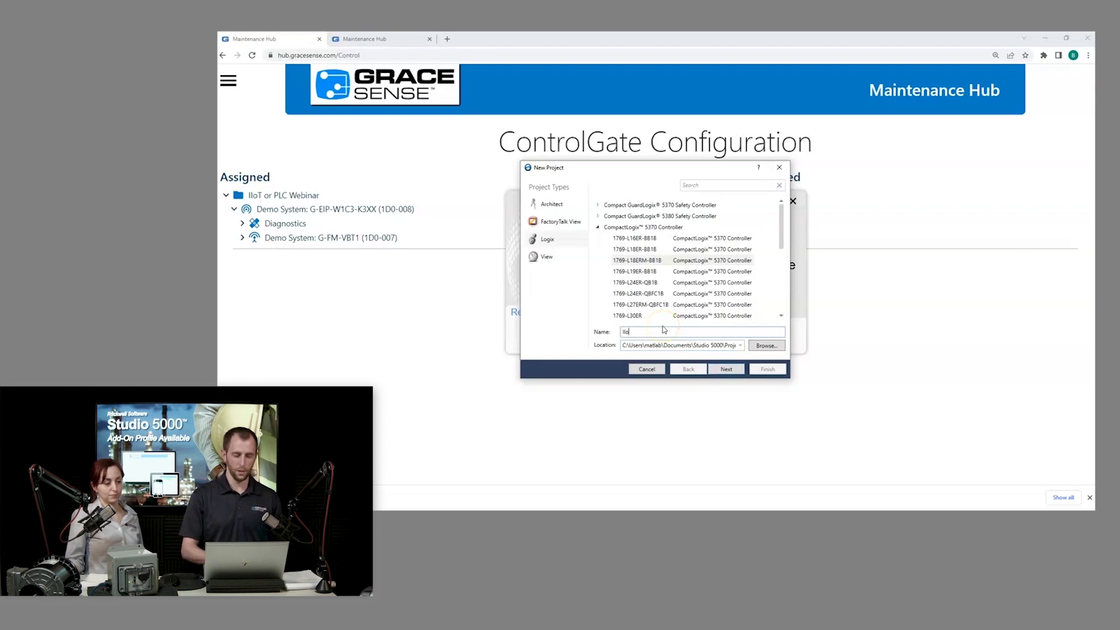
text(T_or_PLC_)
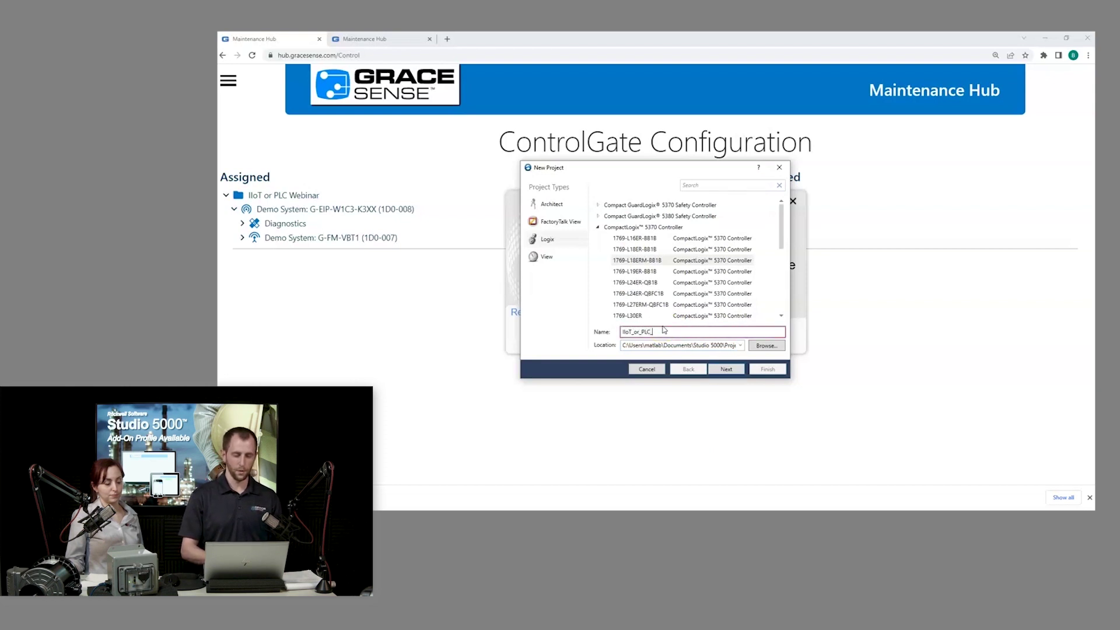
text(Webinar)
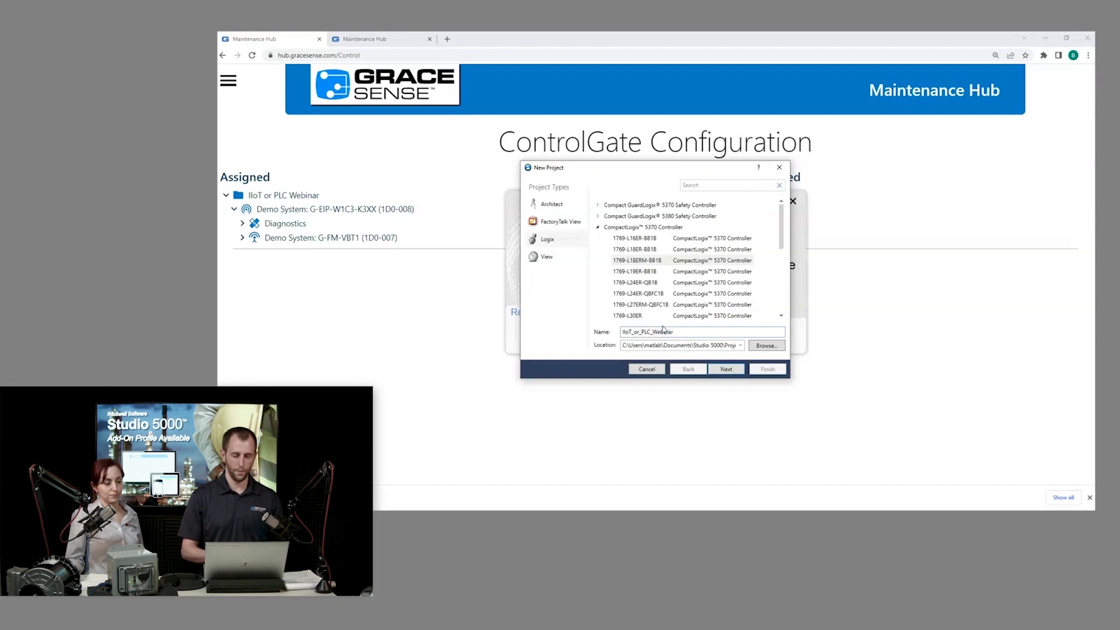
click(726, 369)
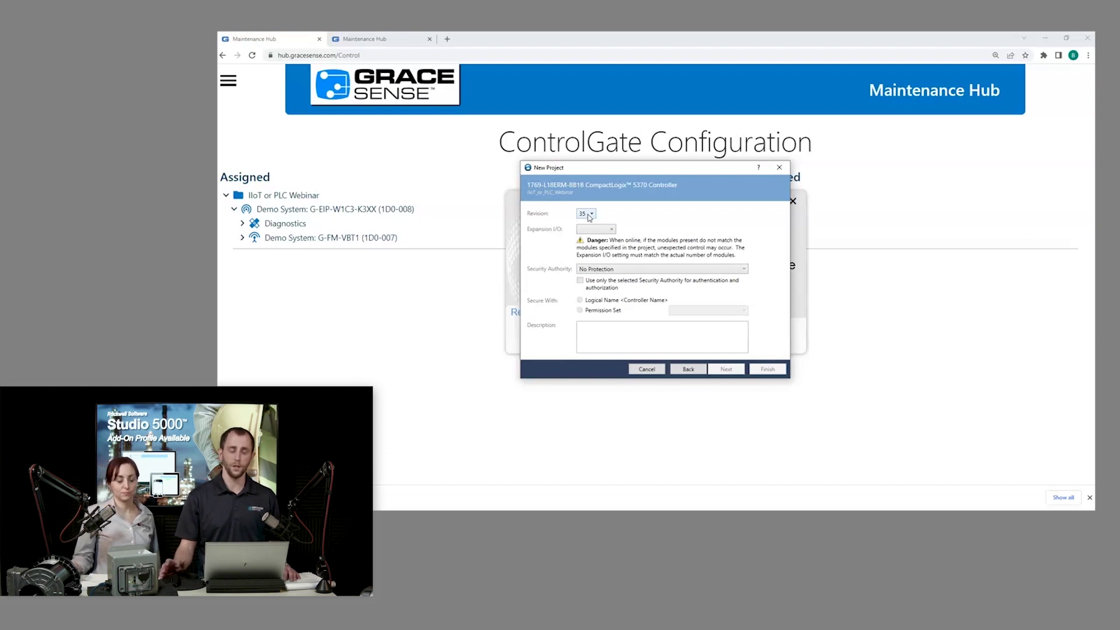
Step: Keep revision 35, set the expansion I/O to 0 Modules, and finish creating the project
click(575, 220)
click(583, 215)
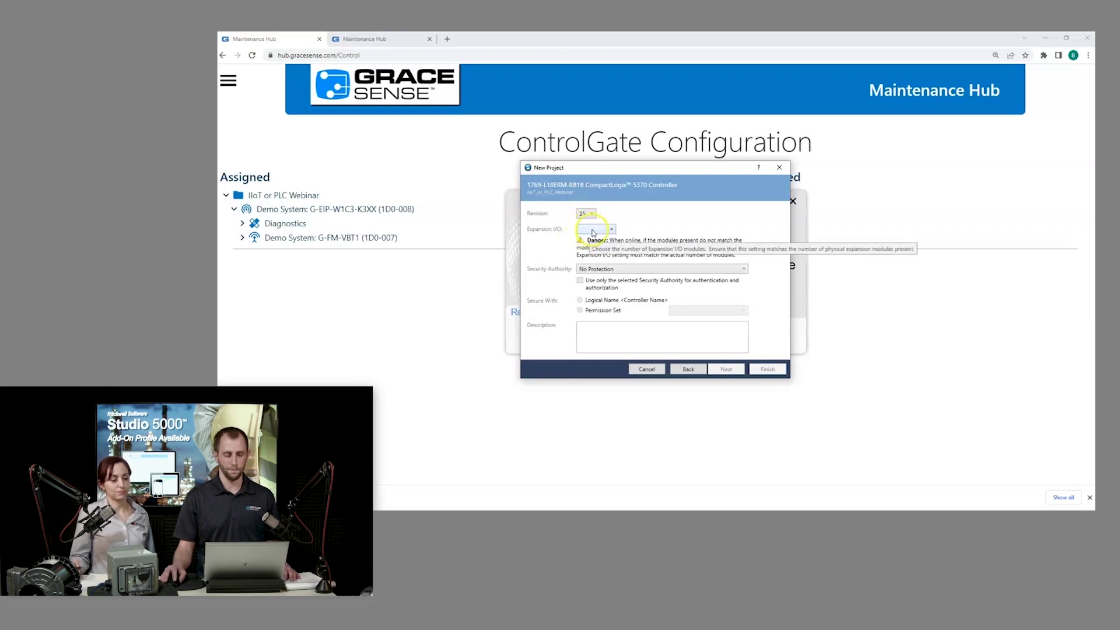
click(594, 229)
click(594, 239)
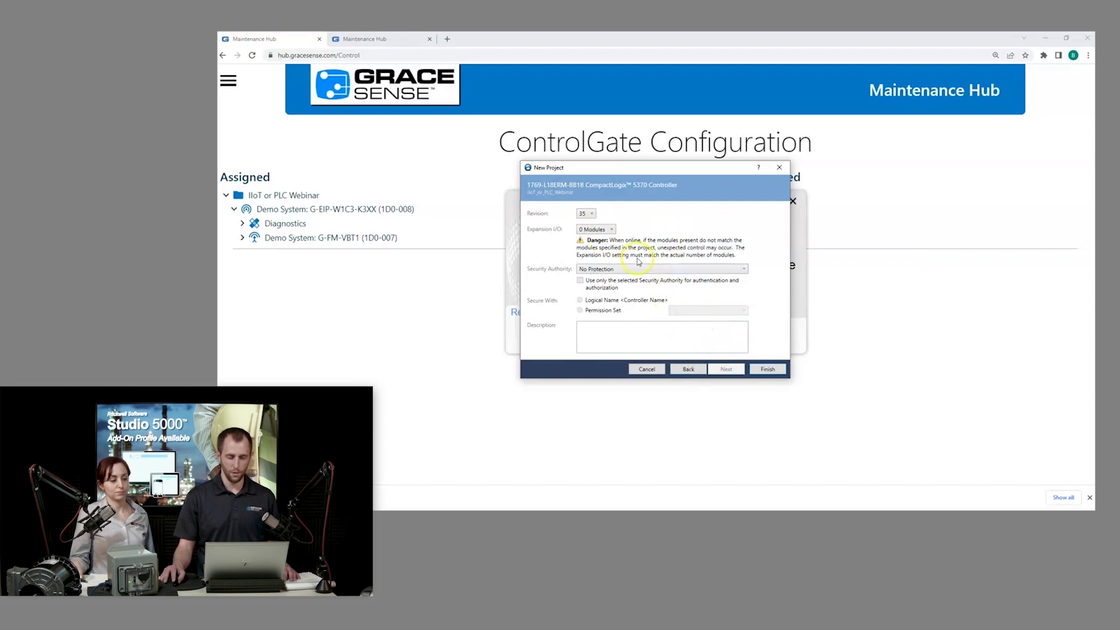
click(766, 369)
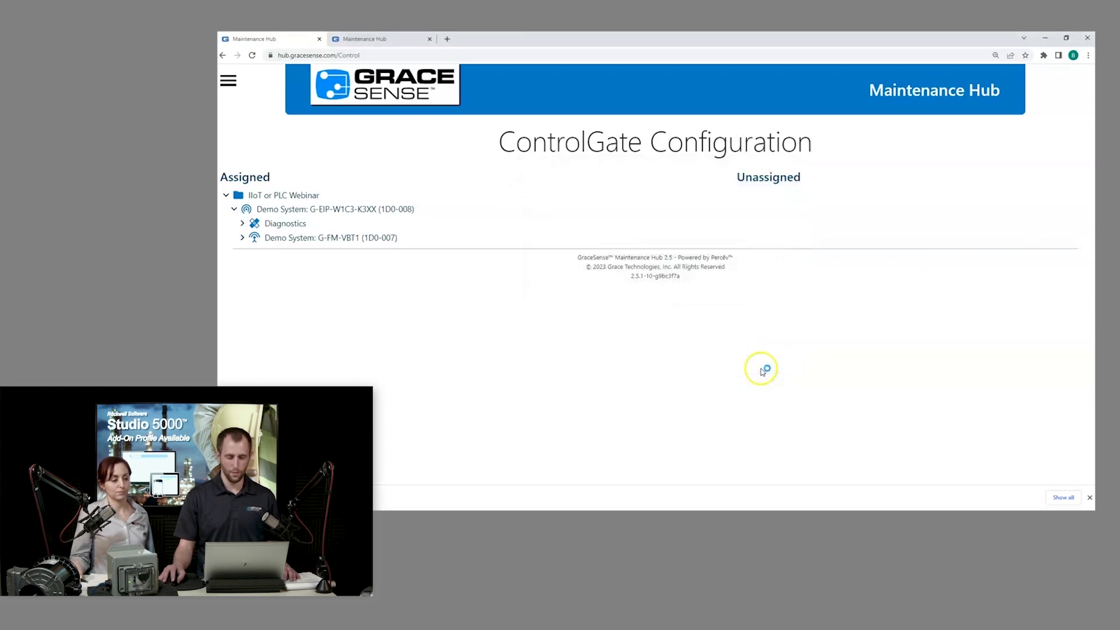
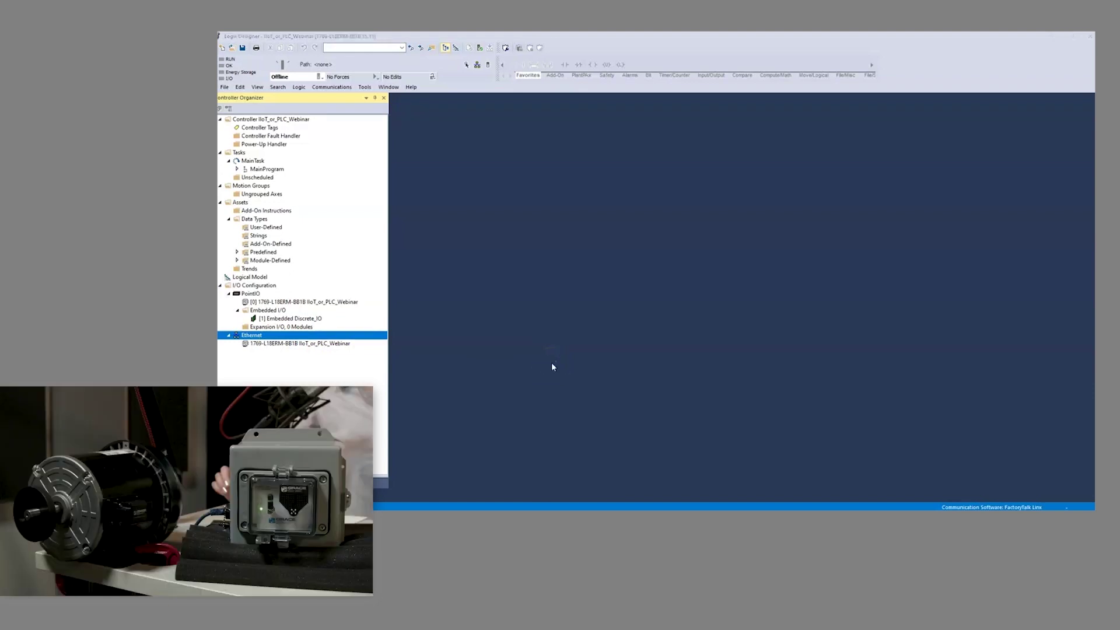
Step: Search the module catalog for "grace" and add the GraceSense ControlGate module to the favorites
click(505, 182)
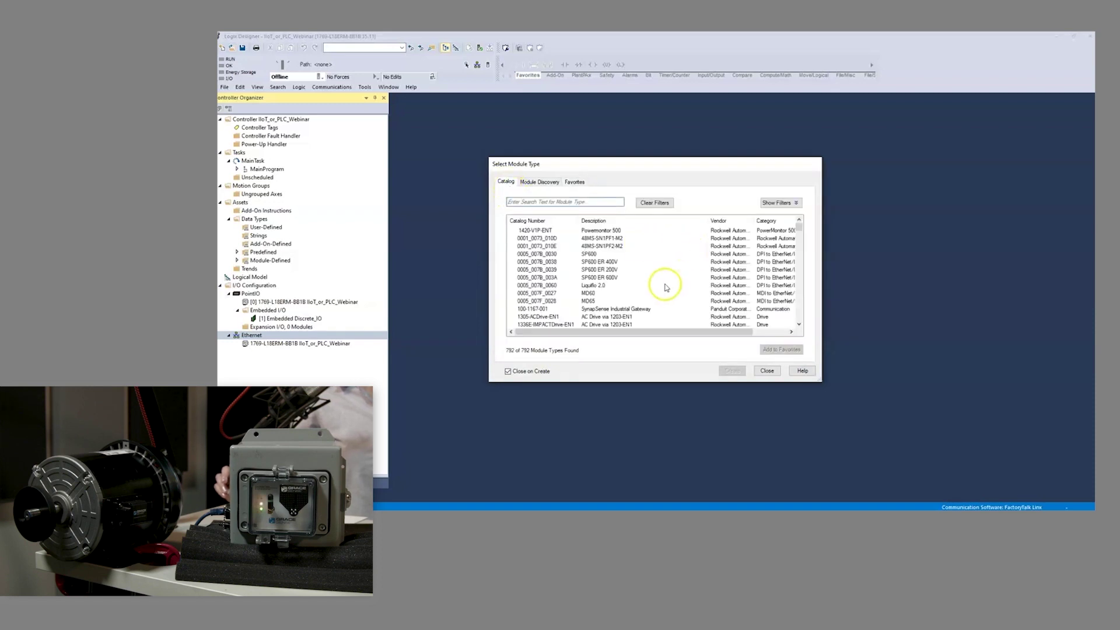
click(541, 201)
text(grace)
click(606, 233)
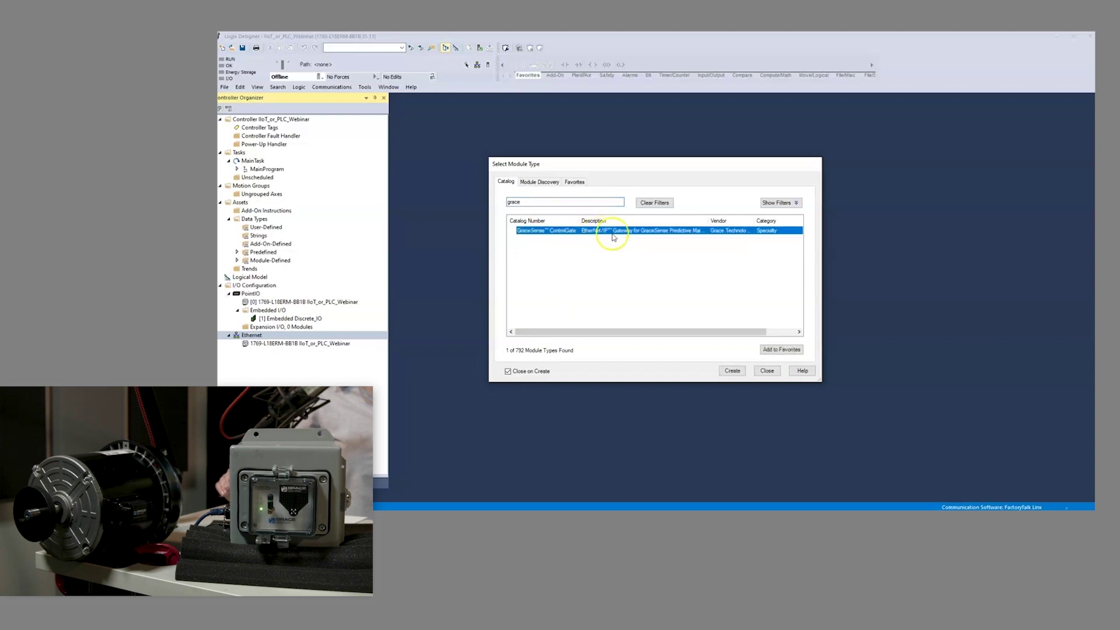
click(781, 350)
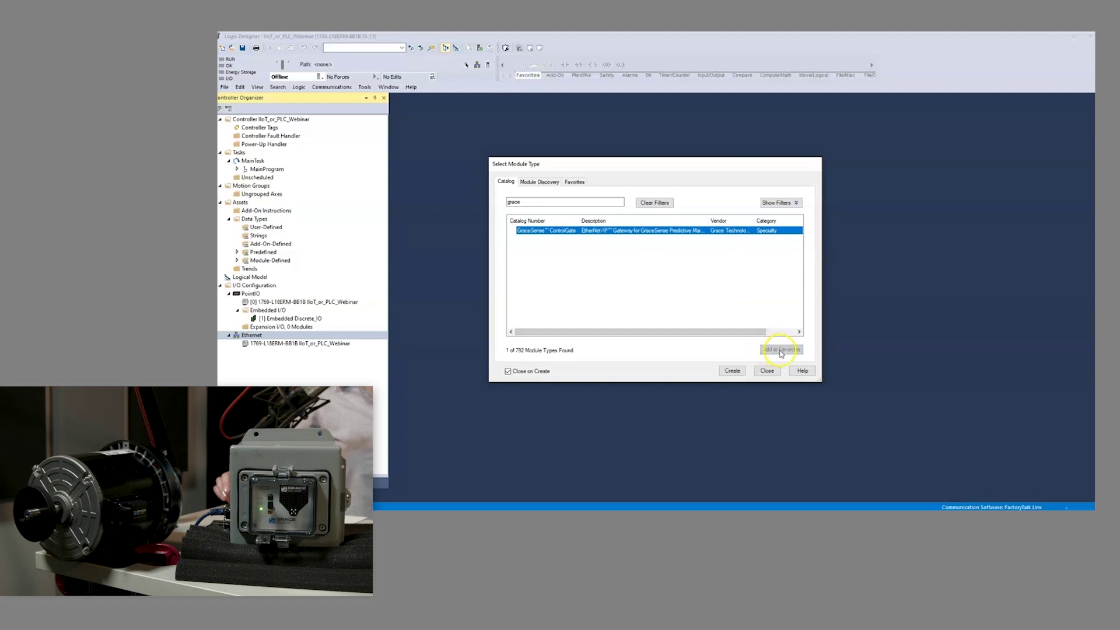
Step: Create a new Ethernet module from the GraceSense ControlGate entry in the favorites
click(572, 181)
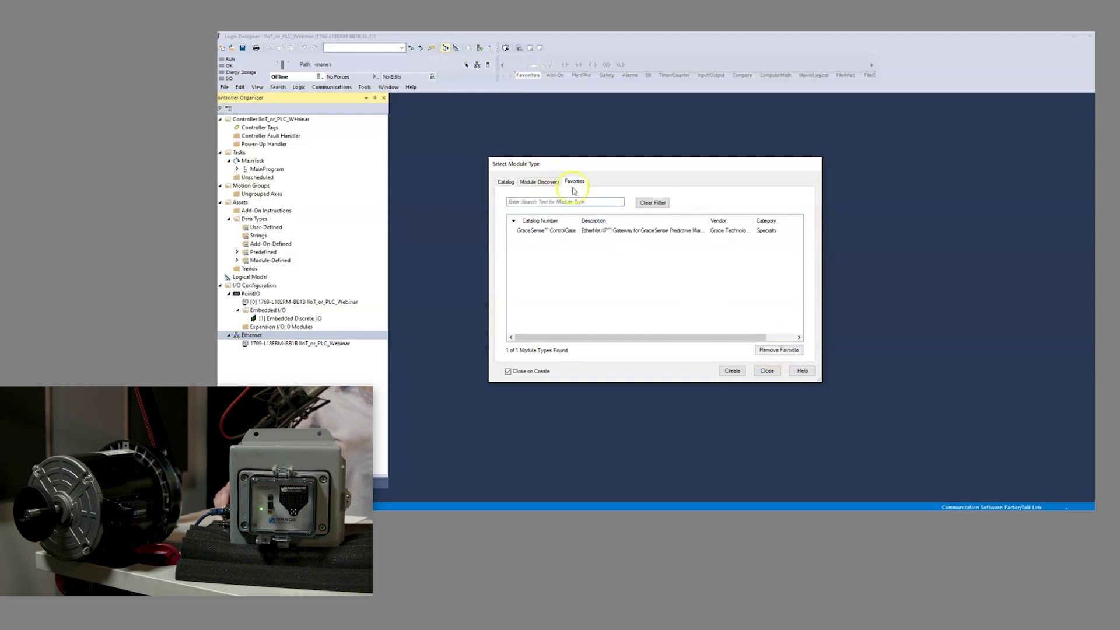
click(549, 233)
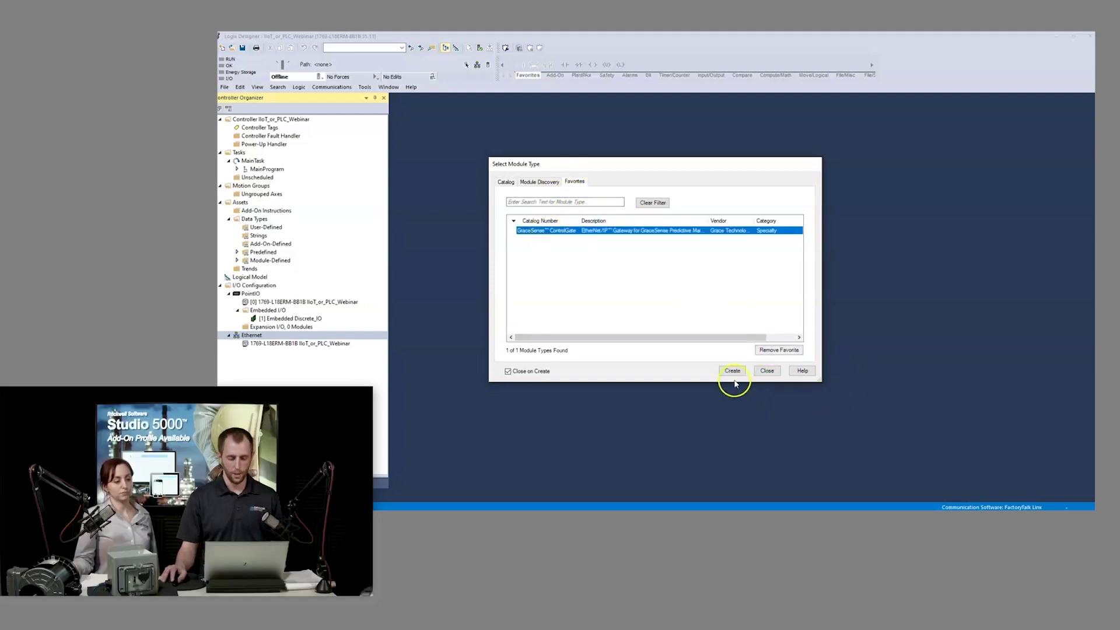
click(733, 371)
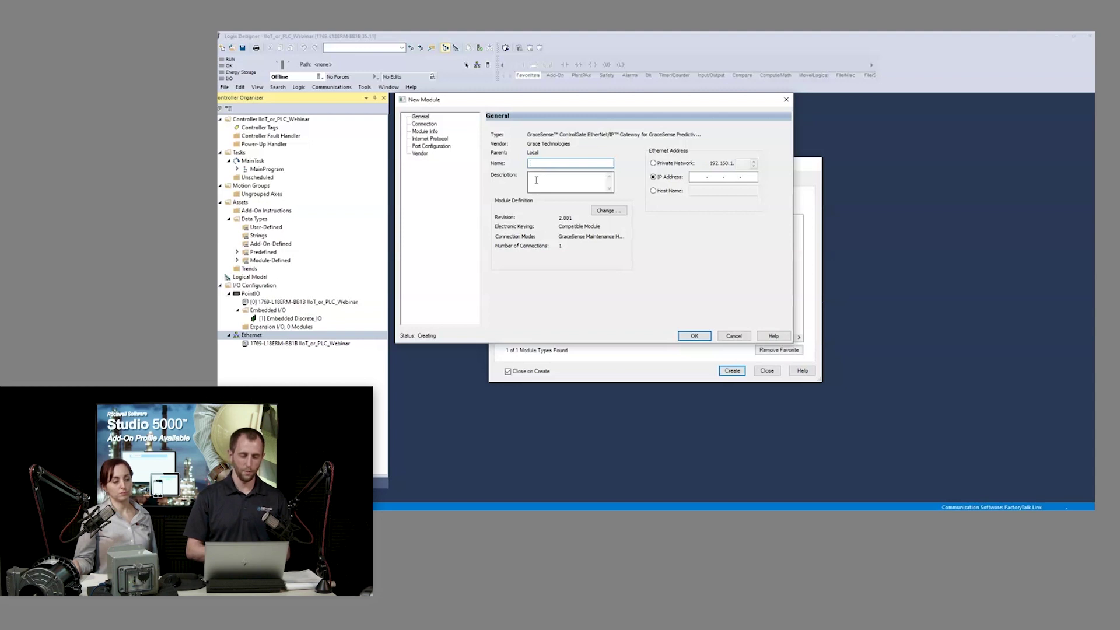
Step: Name the new module Webinar_ControlGate and set its IP address to 10.0.75.12
text(Webinar_ControlGate)
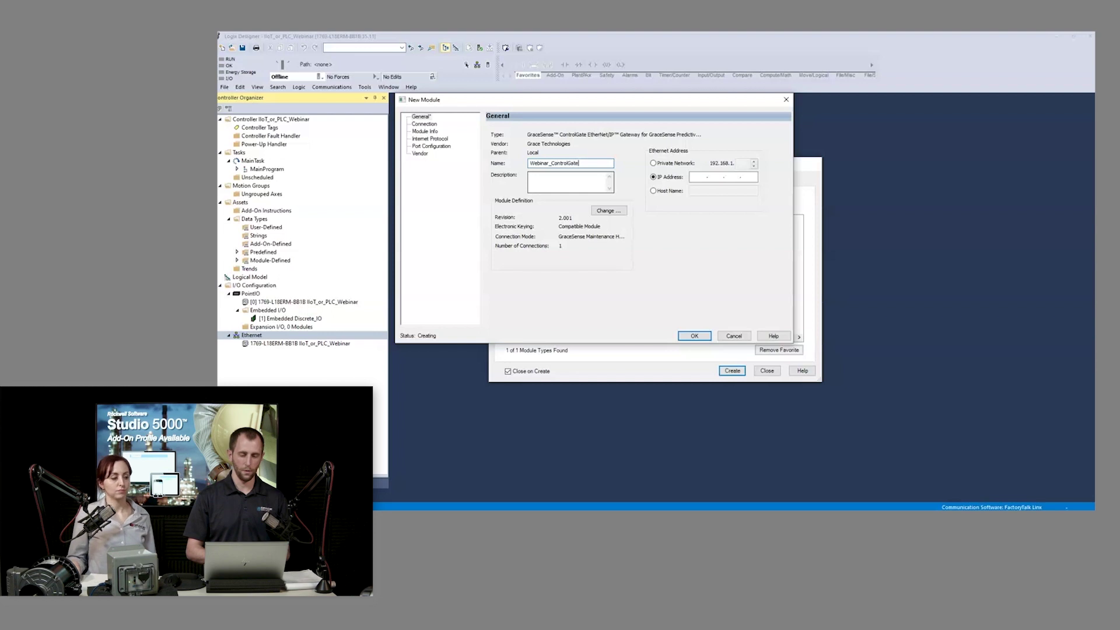
click(700, 177)
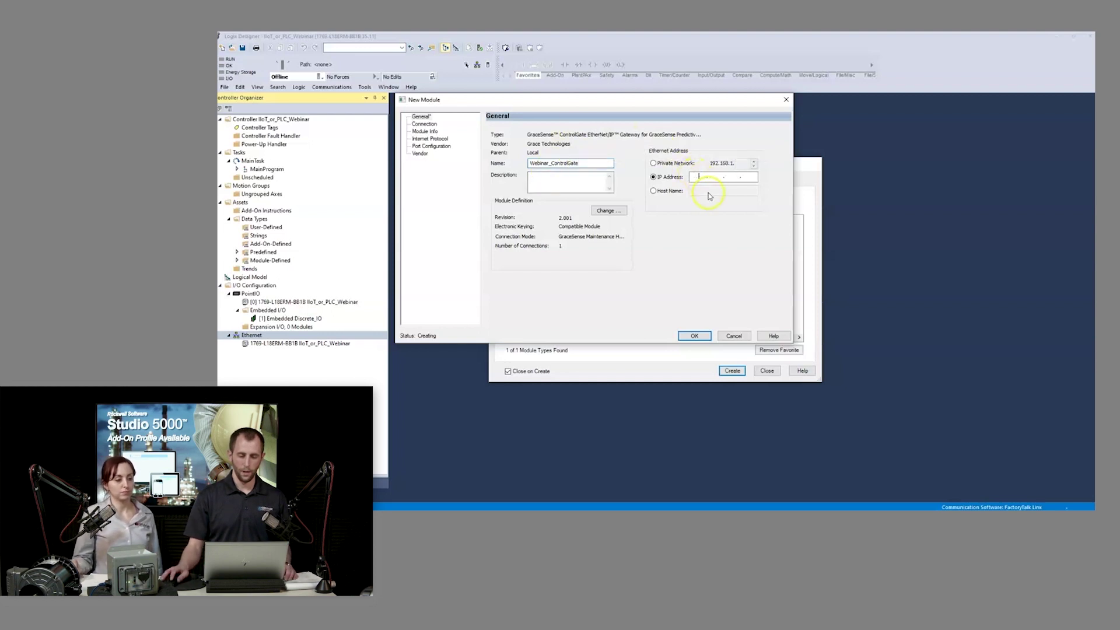
text(10.0.75.12)
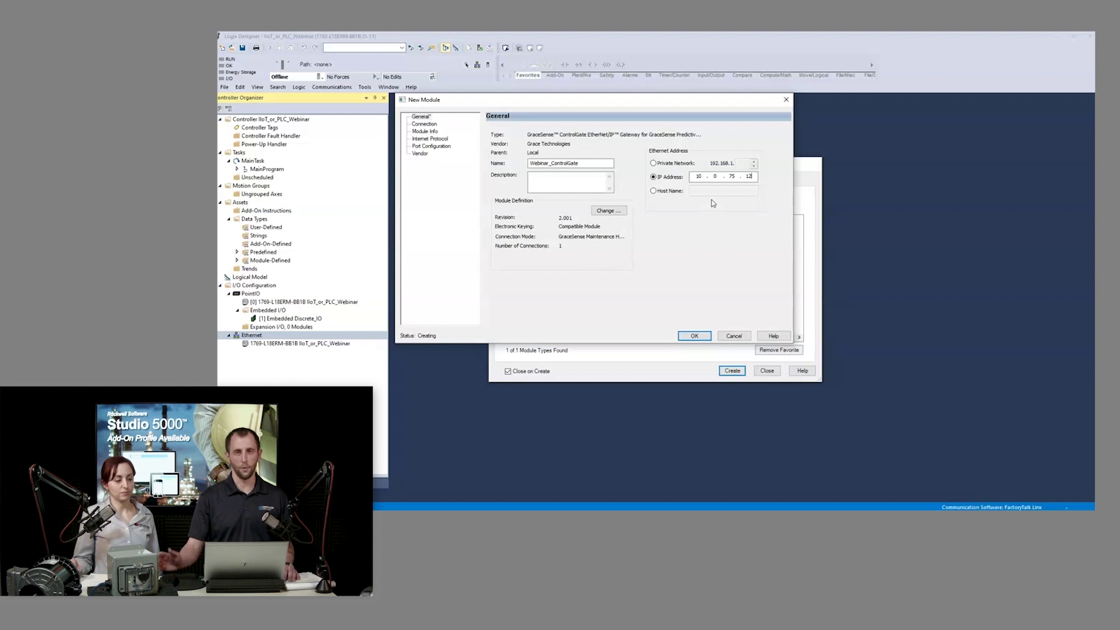
Step: Load DemoSystem_G-EIP-W1C3-K3XX(1D0-008).xml from Downloads as the tag XML in the module definition, accept the definition change and create the module
click(605, 212)
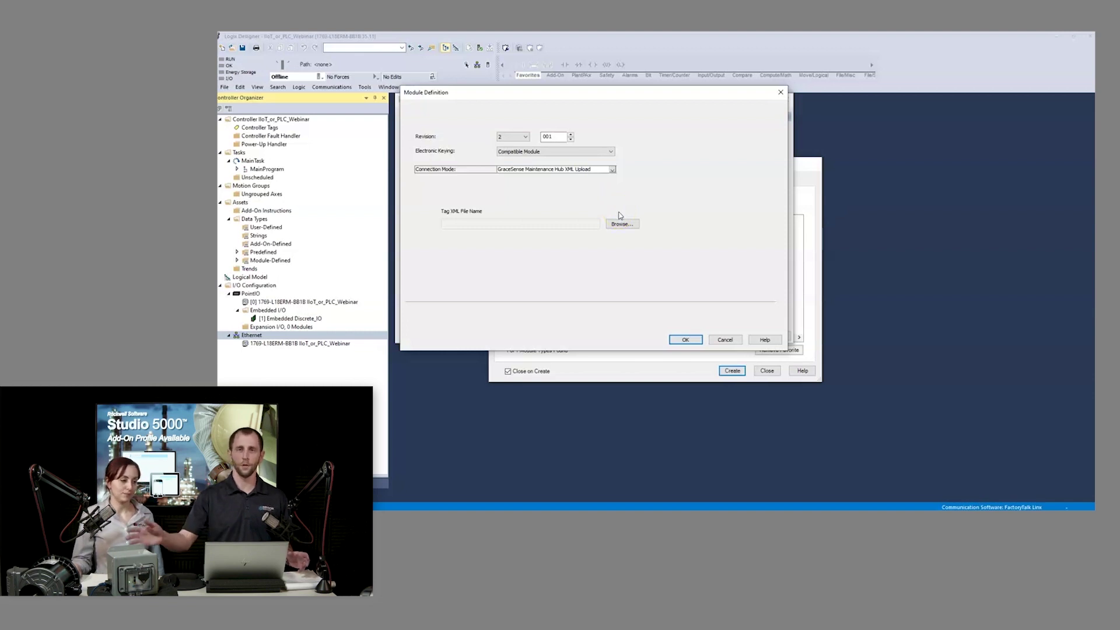
click(623, 226)
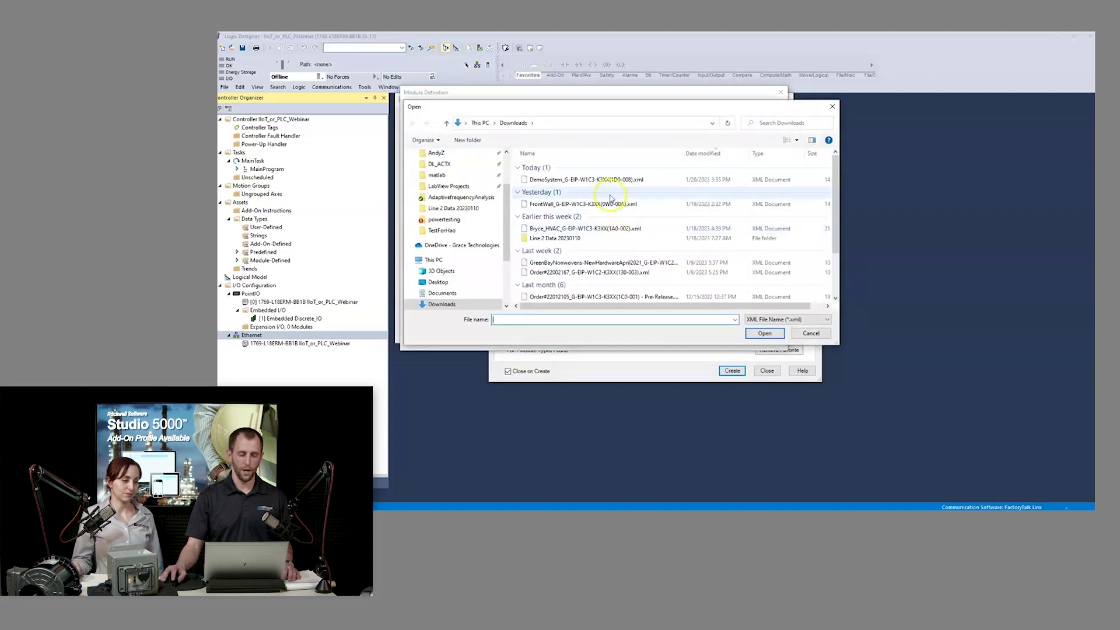
click(610, 179)
click(760, 333)
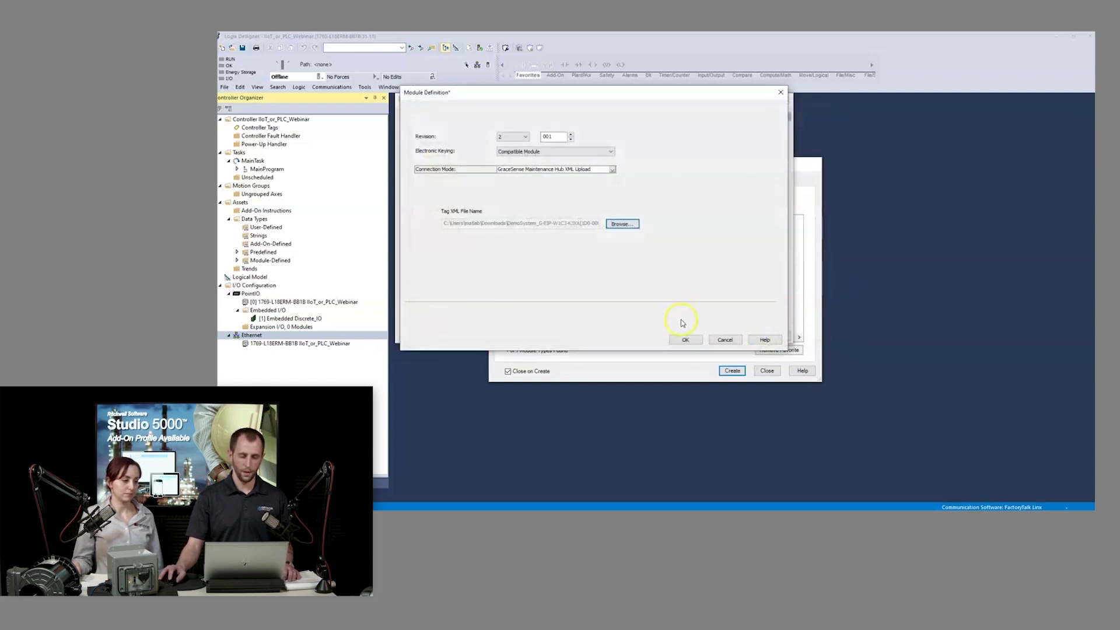
click(684, 340)
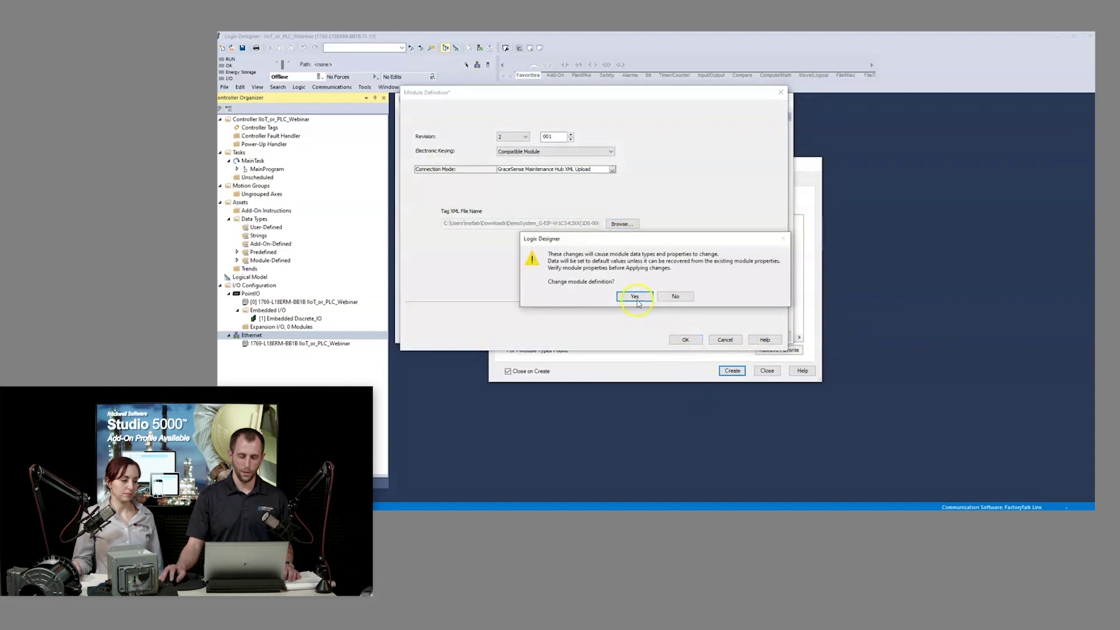
click(635, 296)
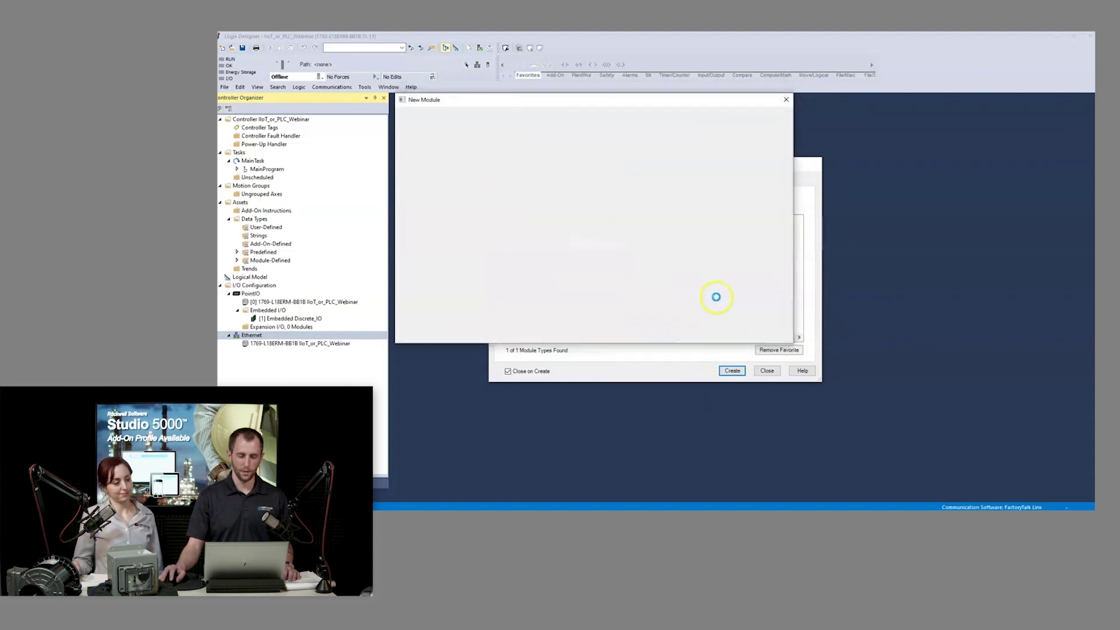
click(695, 337)
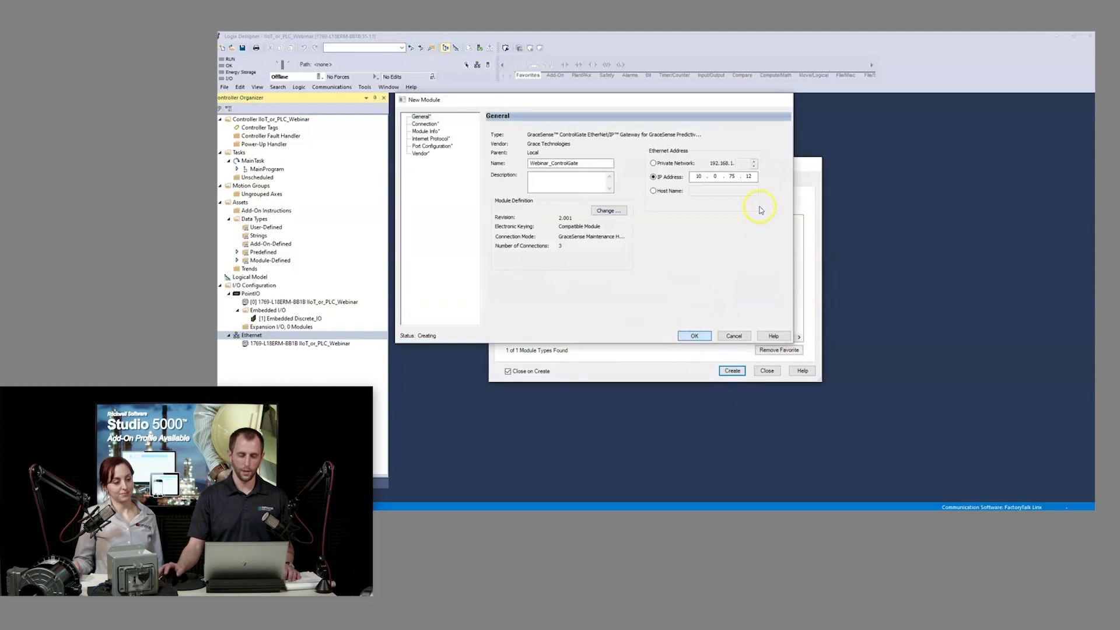
click(237, 252)
scroll(237, 253, down, 8)
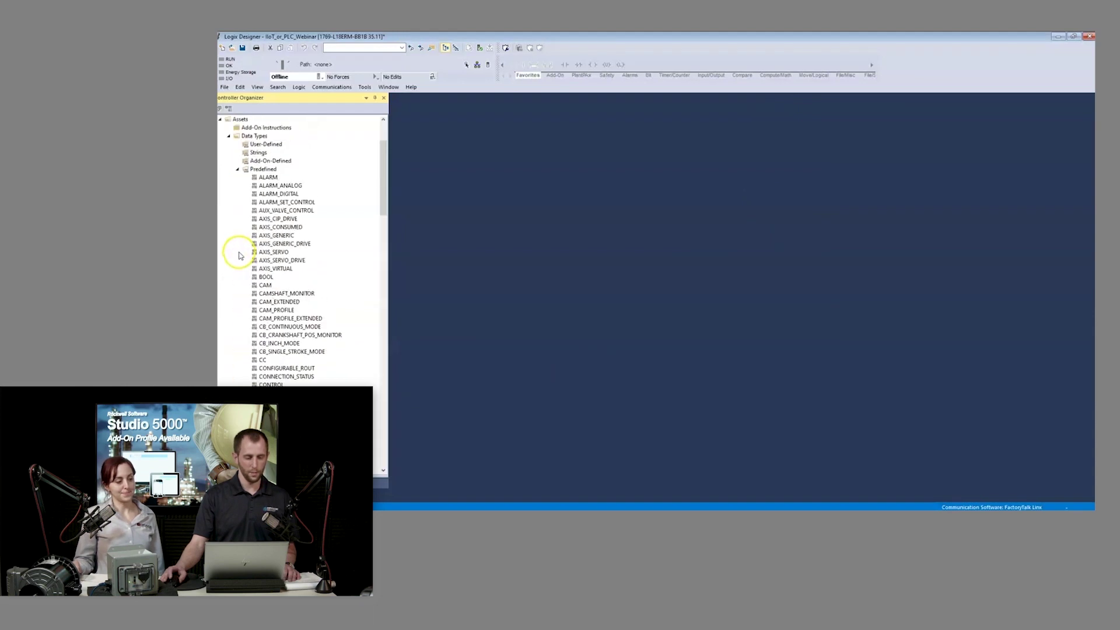
scroll(241, 265, up, 14)
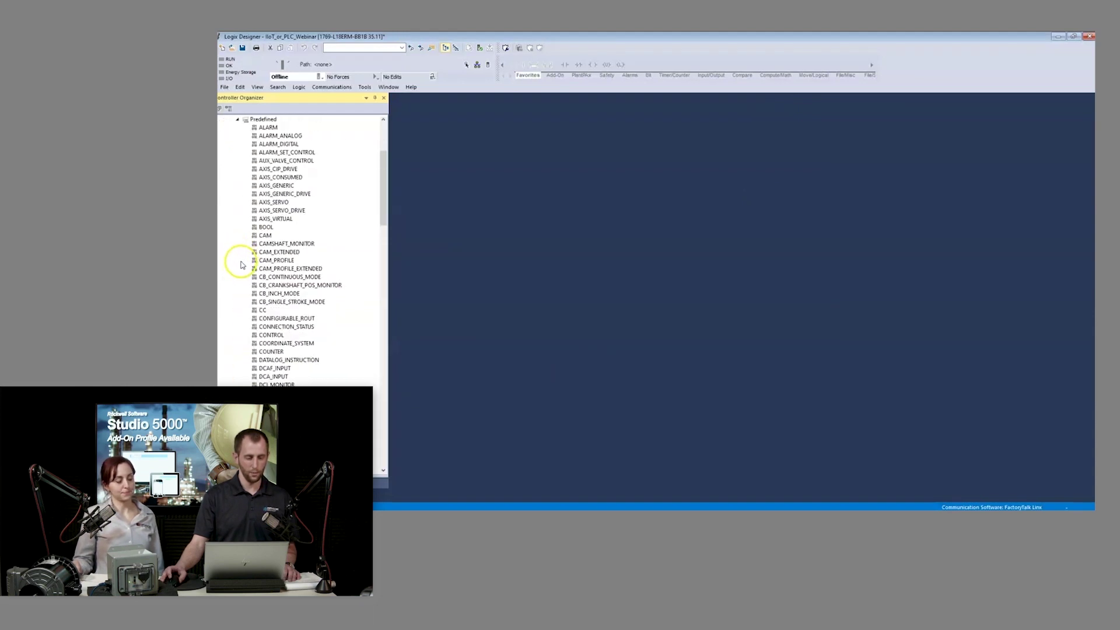
click(238, 252)
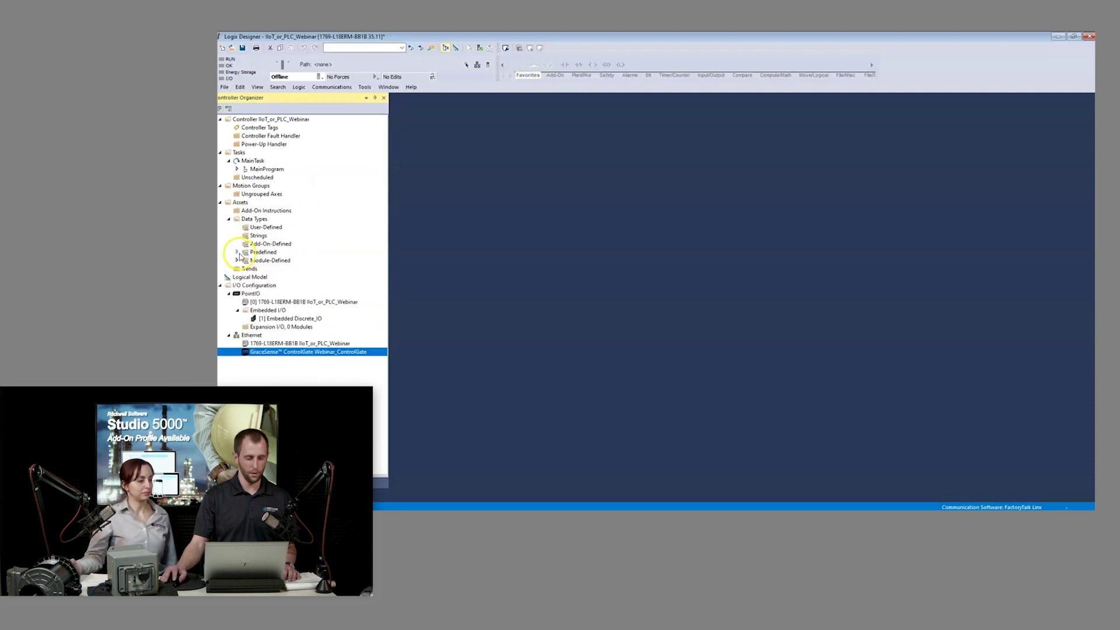
Step: List the module-defined data types and inspect the System and GEIPW1C3K3XX1D0008 members of Webinar_ControlGate:C in the controller tags
click(237, 260)
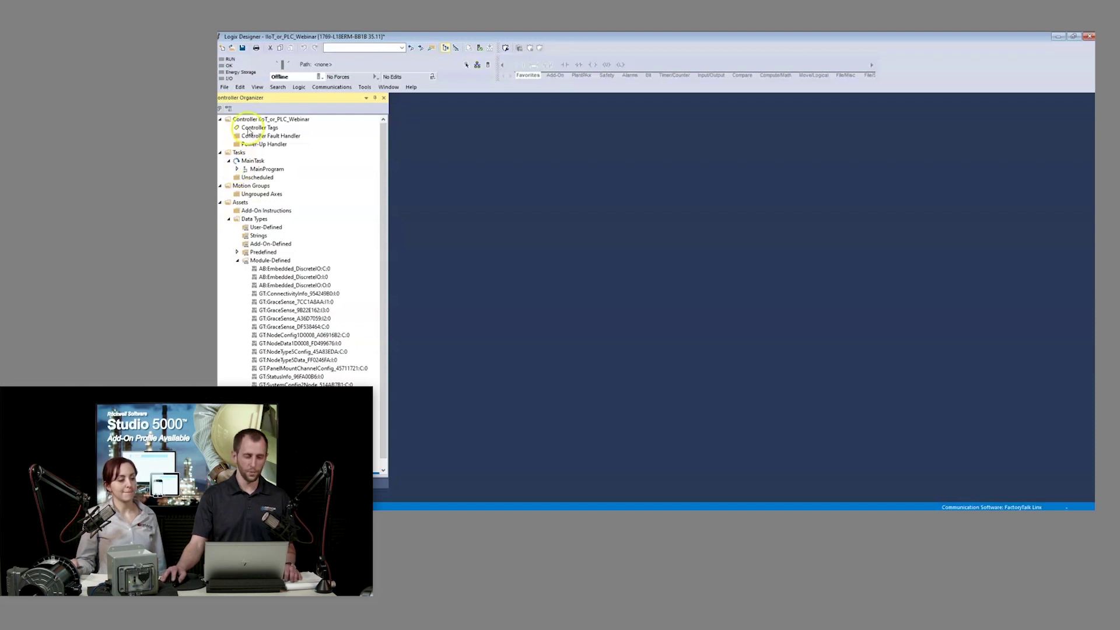
double_click(250, 128)
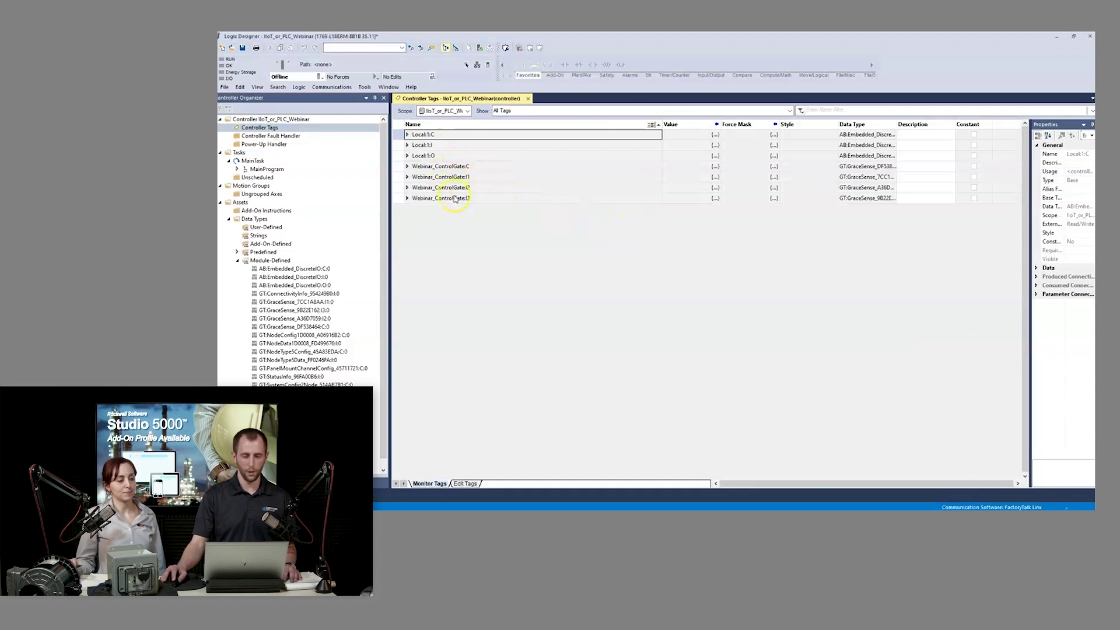
click(407, 166)
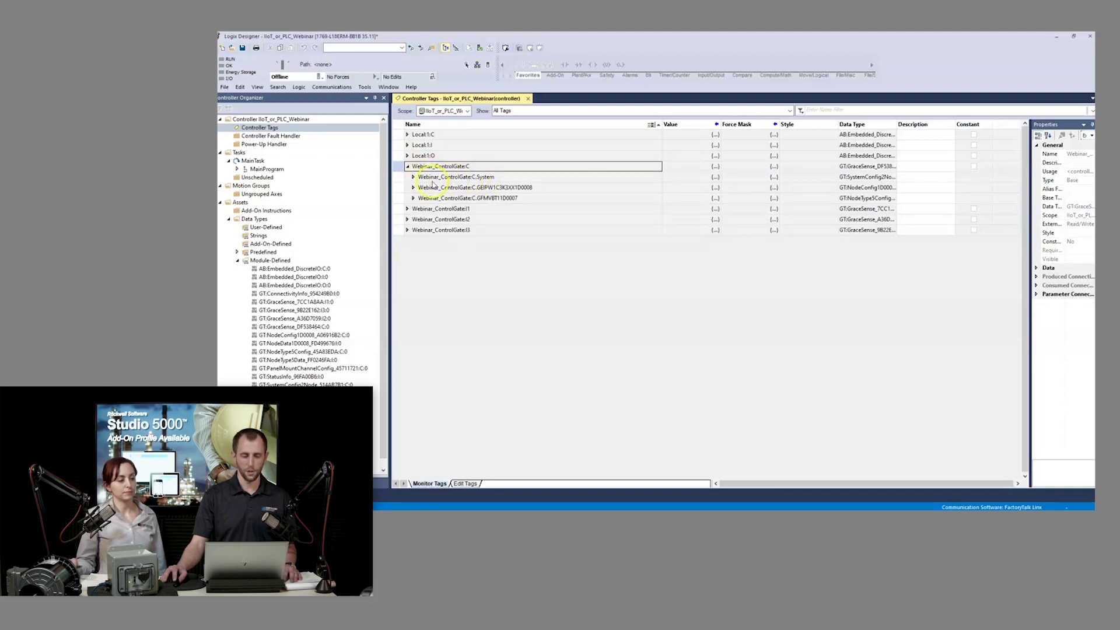
click(414, 177)
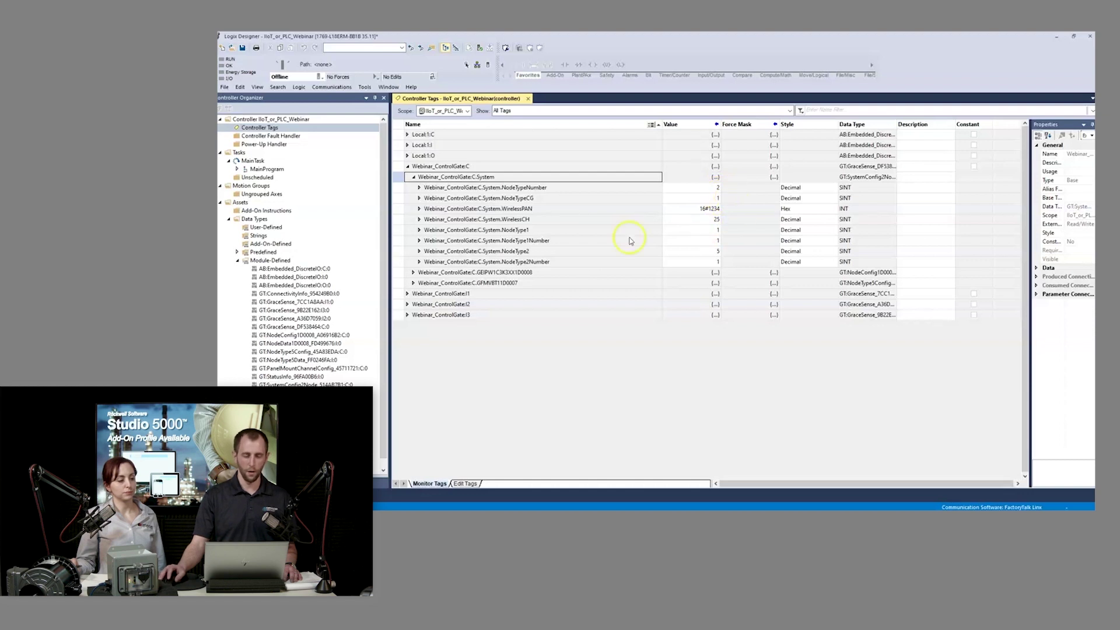
click(413, 177)
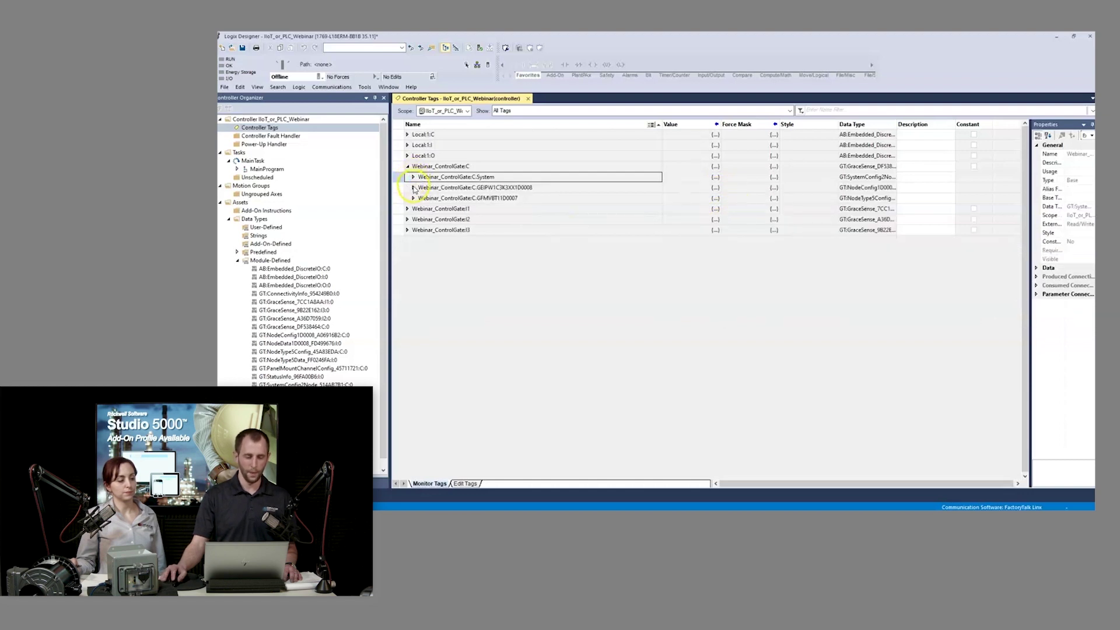
click(414, 188)
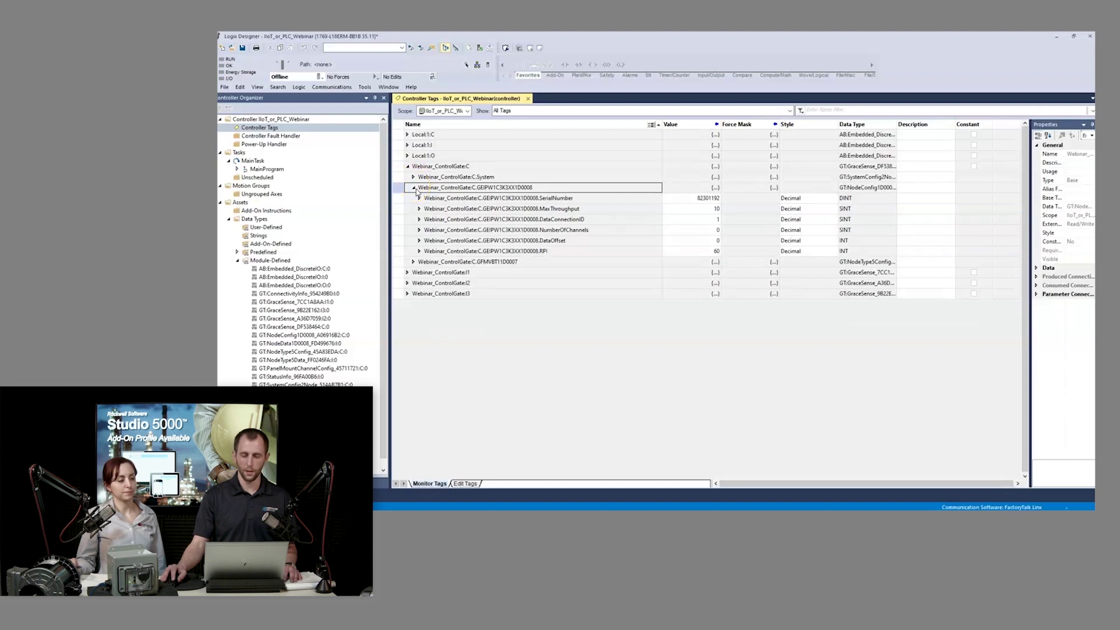
click(414, 188)
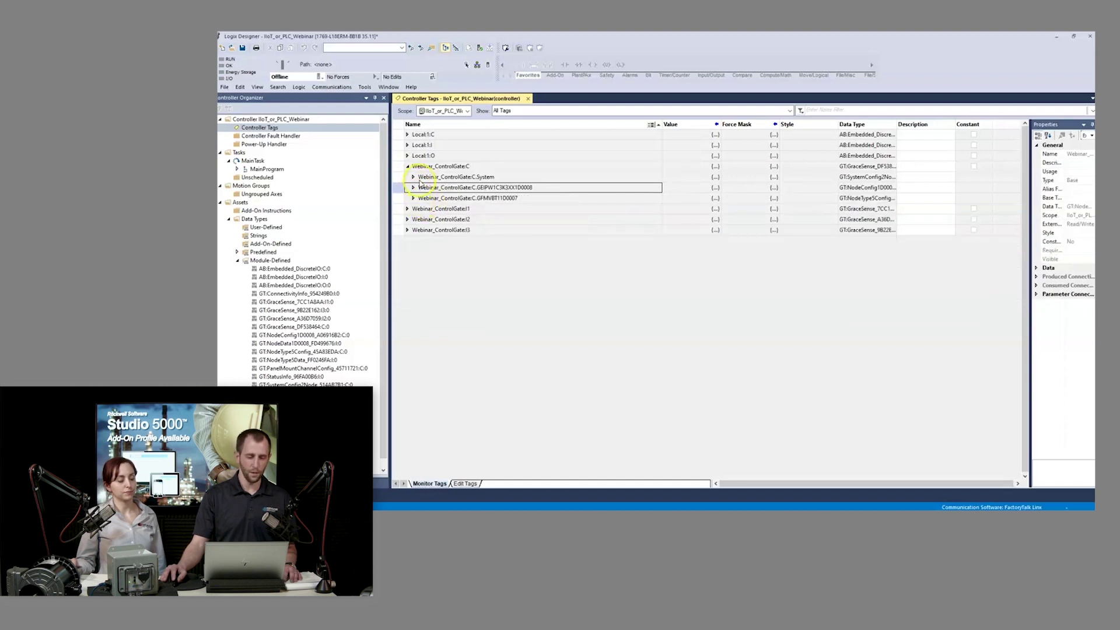
click(407, 166)
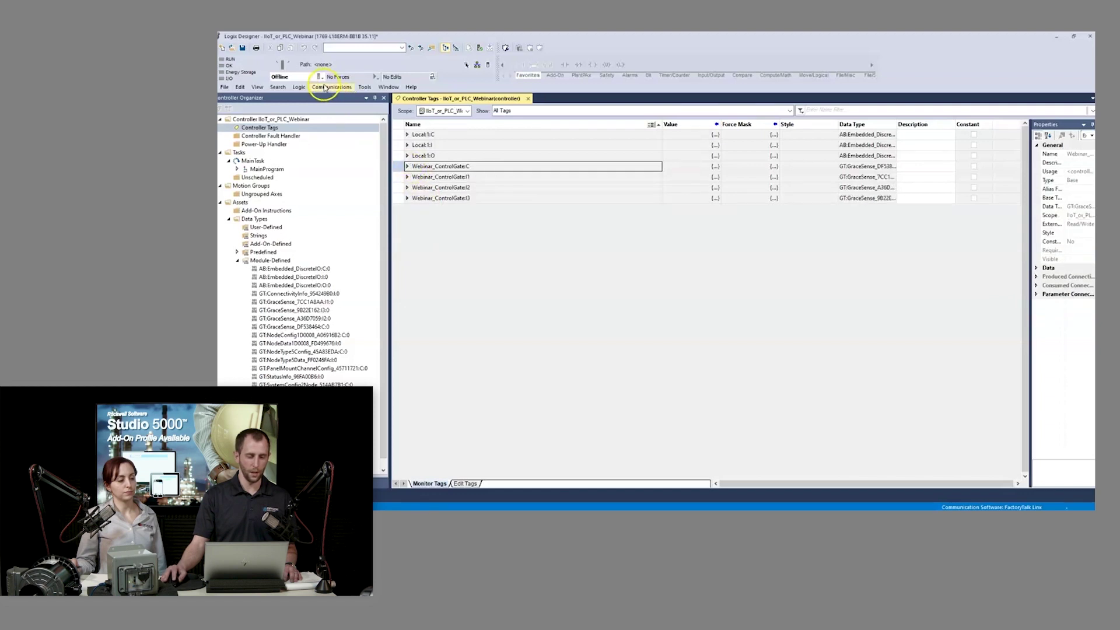
Step: Browse the AB_ETHIP-1 Ethernet network for the 1769-L18ERM-BB1B controller at 10.0.75.10 and go online with it
click(477, 65)
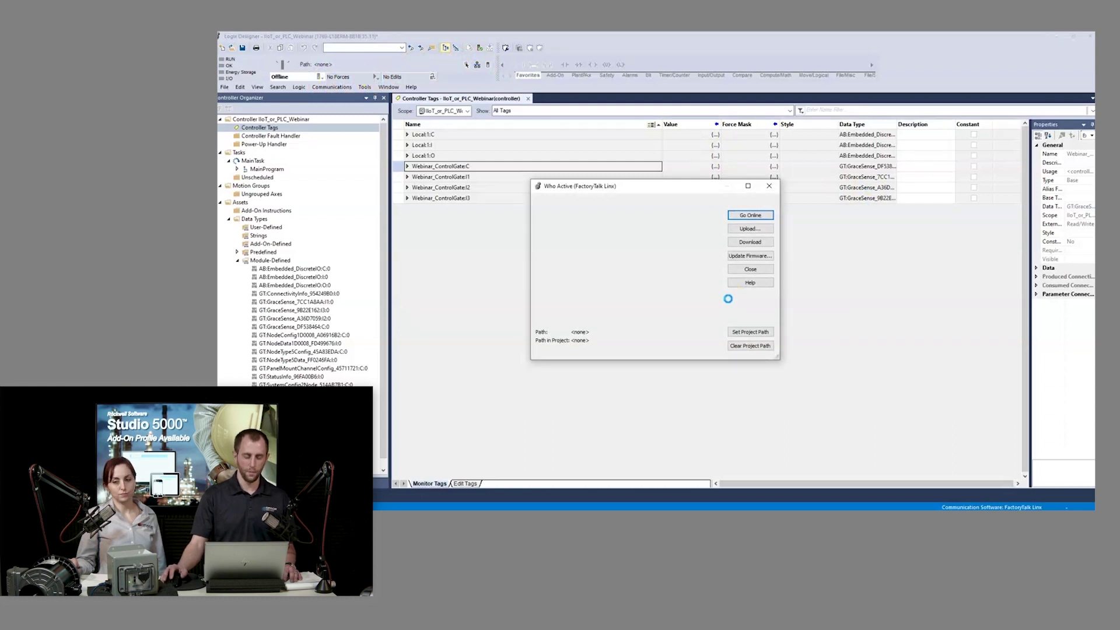
click(627, 267)
click(551, 259)
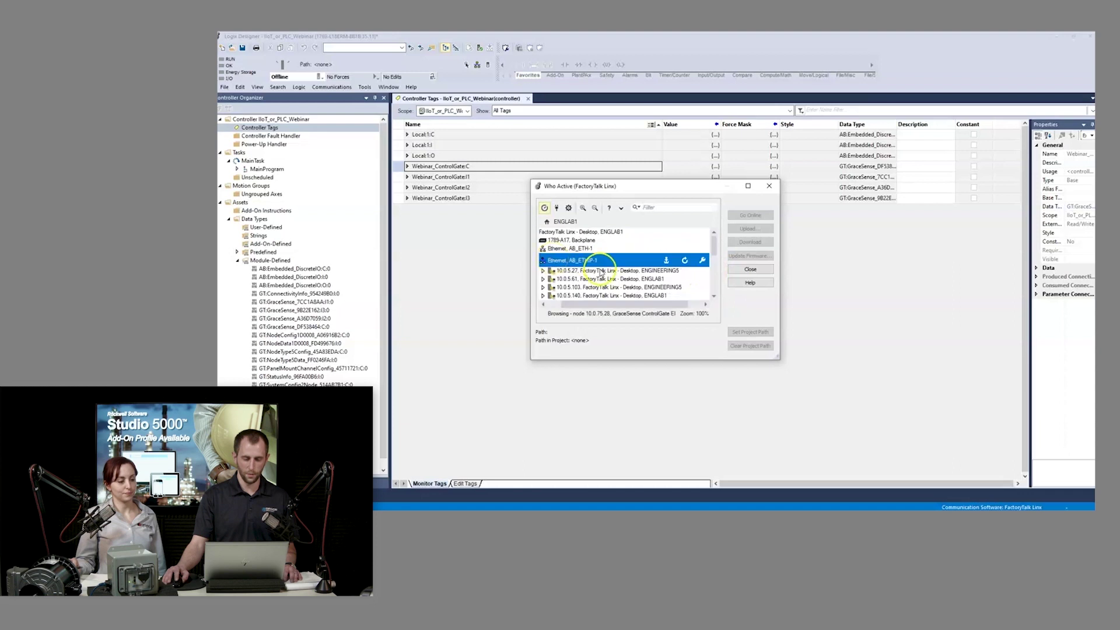
click(601, 272)
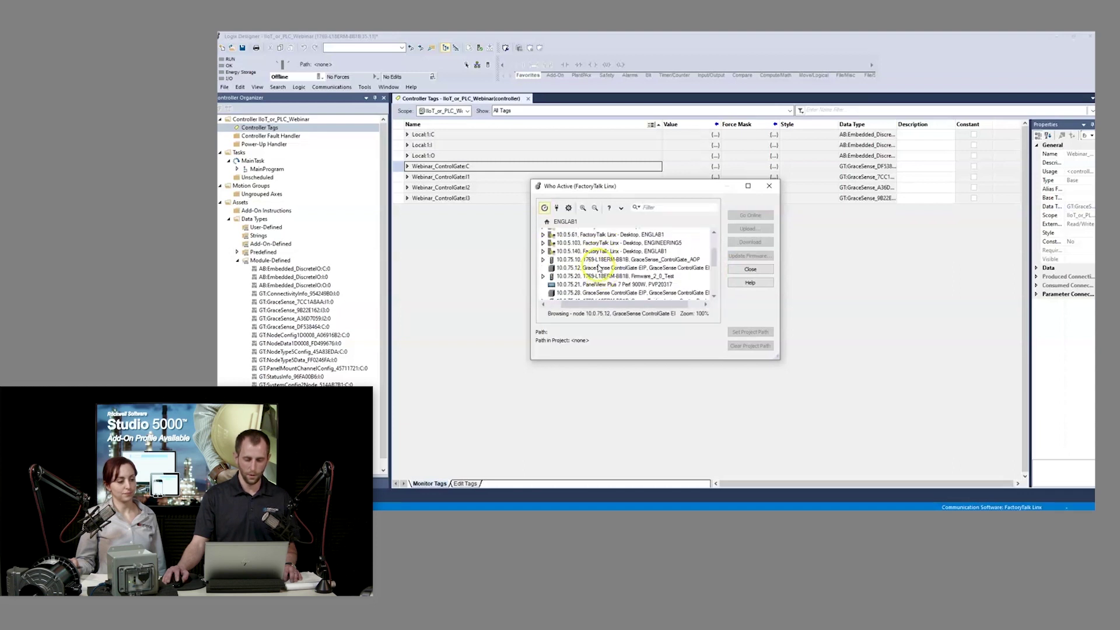
click(601, 260)
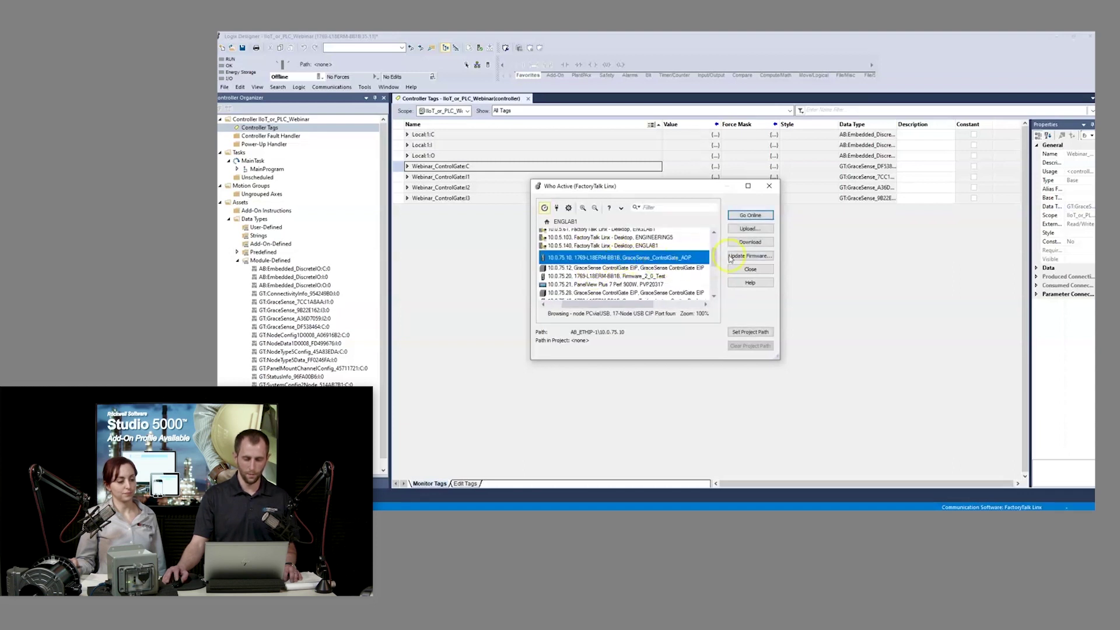
click(749, 215)
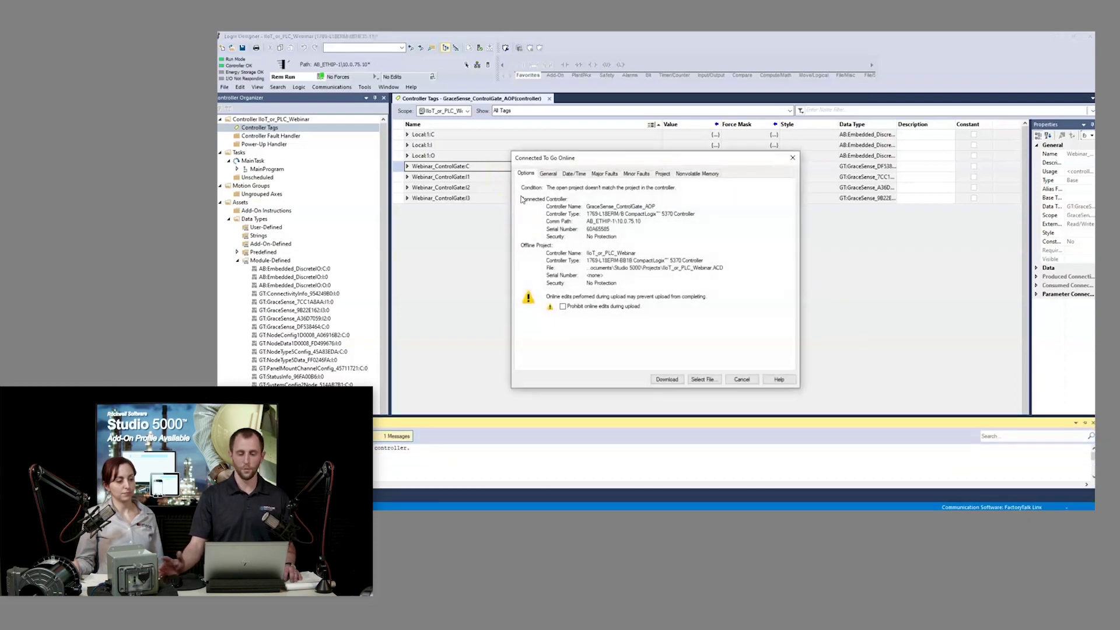
Step: Download the offline project to the connected controller and change the controller mode back to Remote Run
click(667, 380)
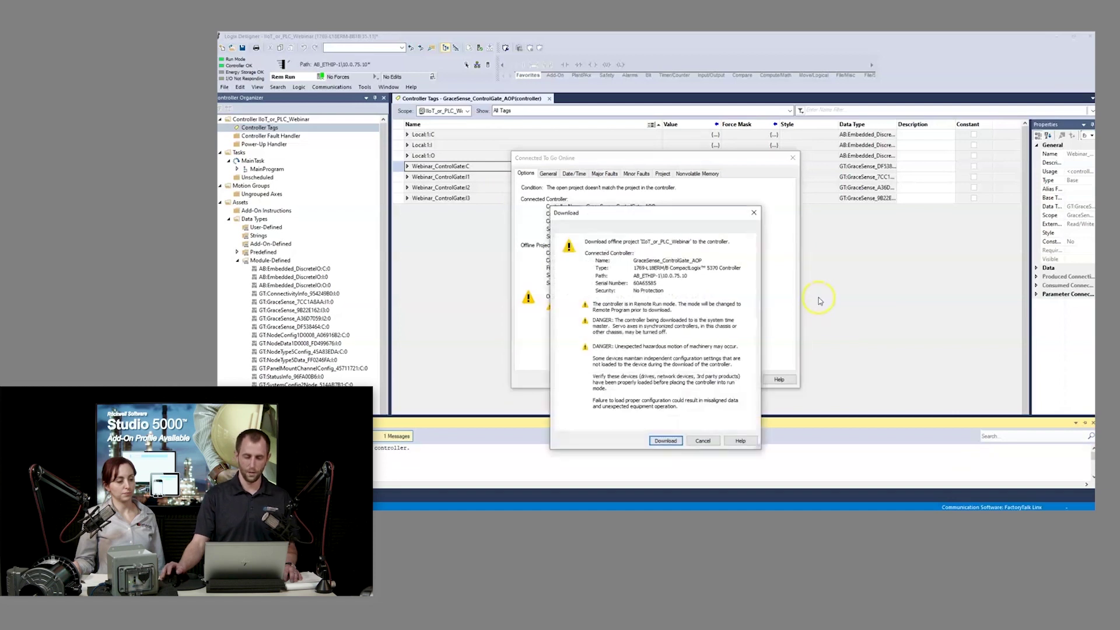
click(666, 440)
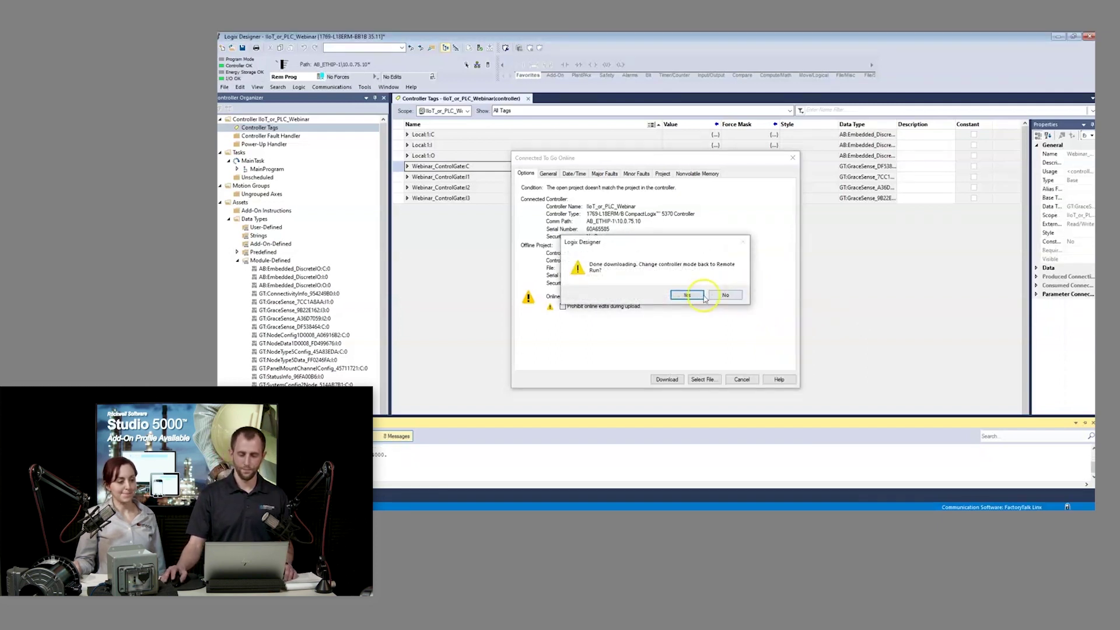
click(687, 295)
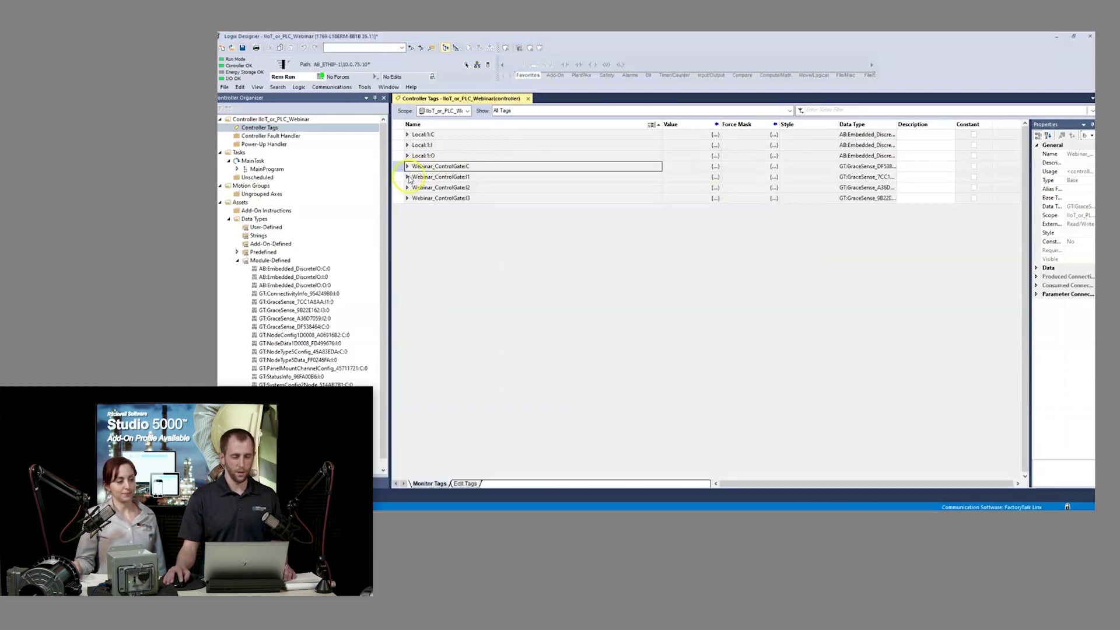
Step: Examine the live Status and Connectivity values of the GEIPW1C3K3XX1D0008 gateway node under Webinar_ControlGate:I1
click(407, 177)
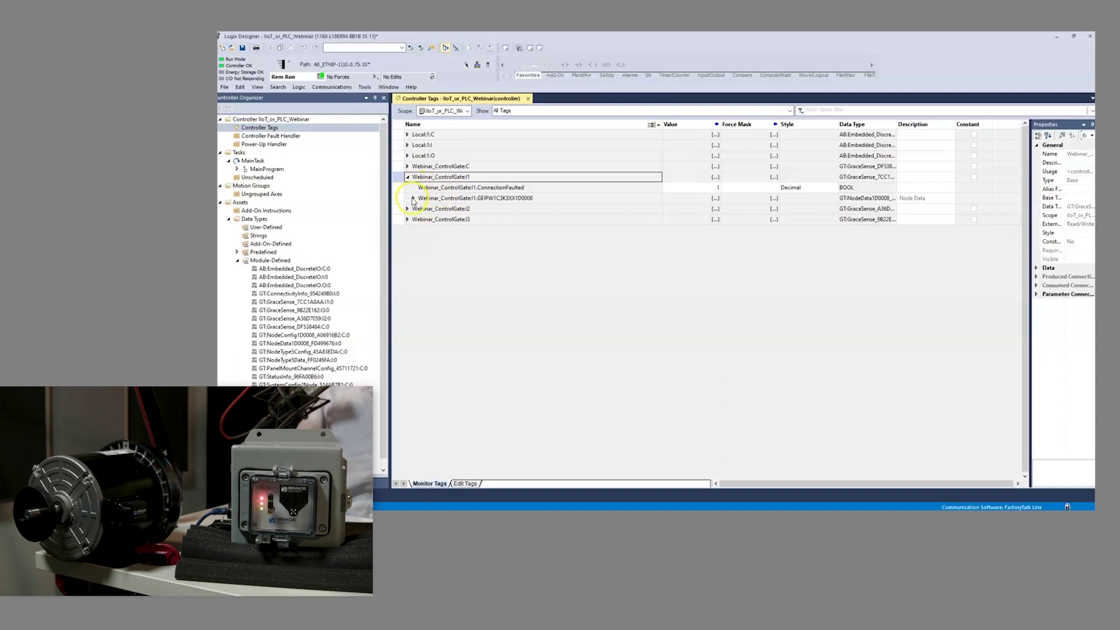
click(413, 199)
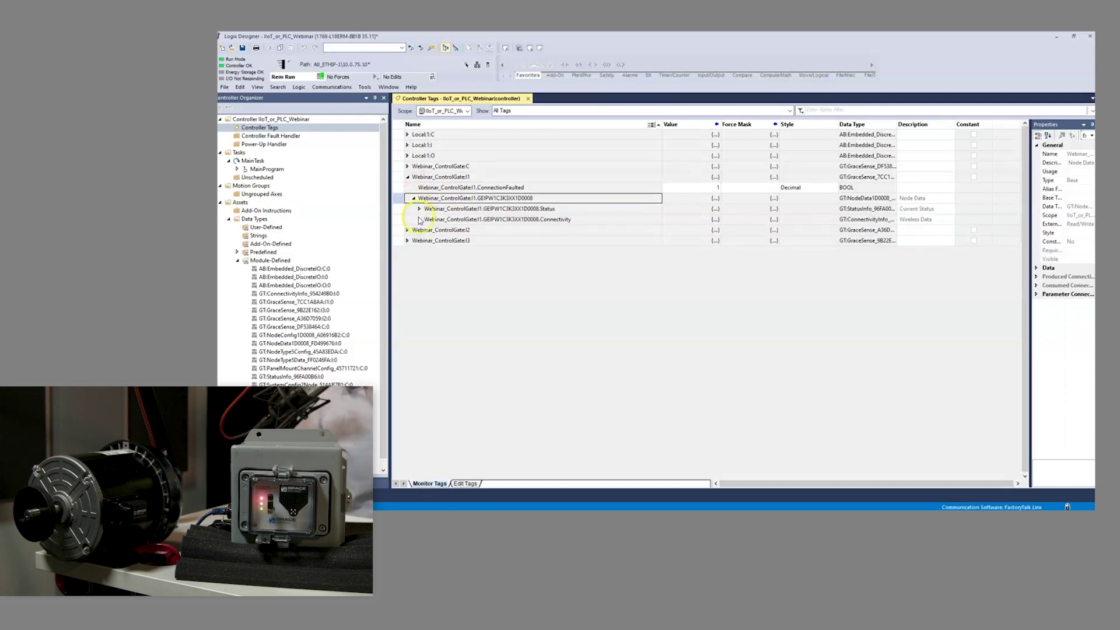
click(418, 208)
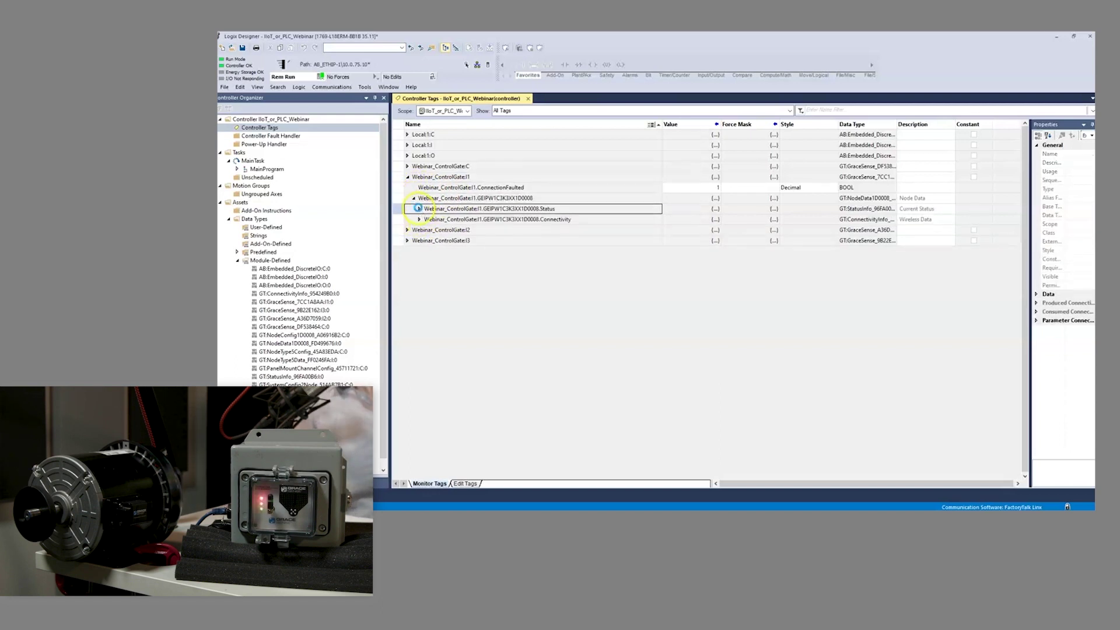
click(417, 208)
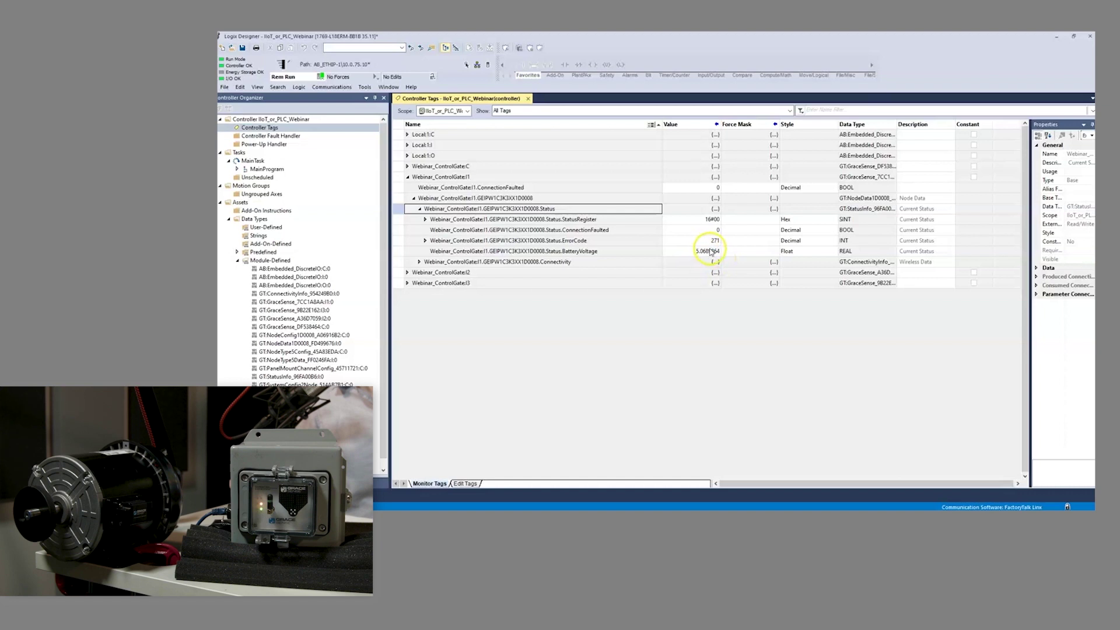
click(419, 262)
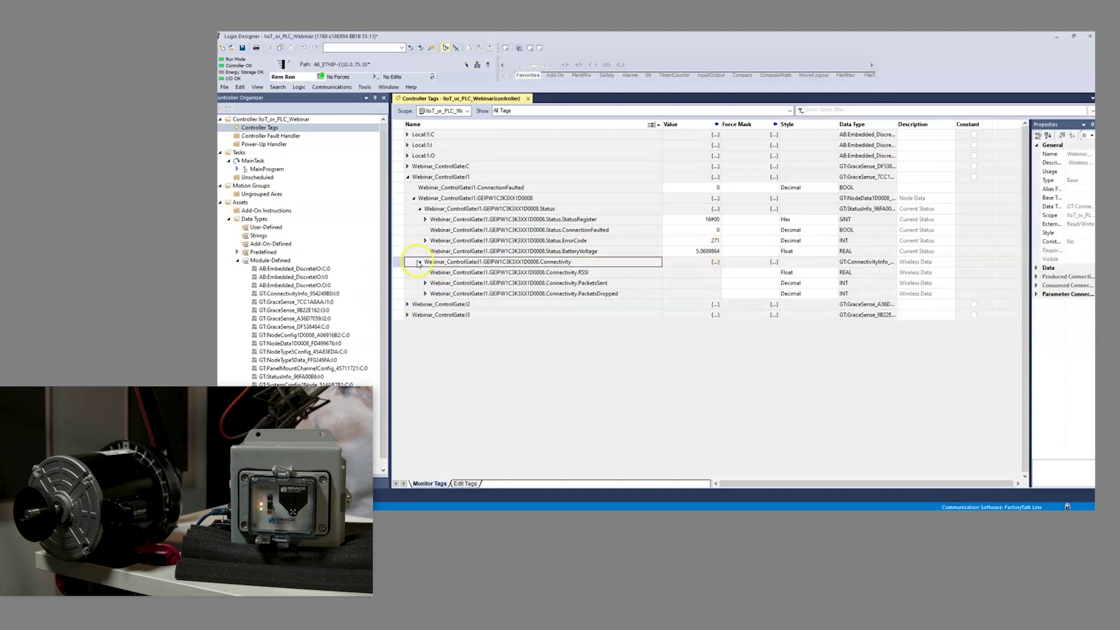
Step: Expand Webinar_ControlGate:I2 and its GFMVBT11D0007 node to examine the live sensor data
click(407, 305)
click(408, 304)
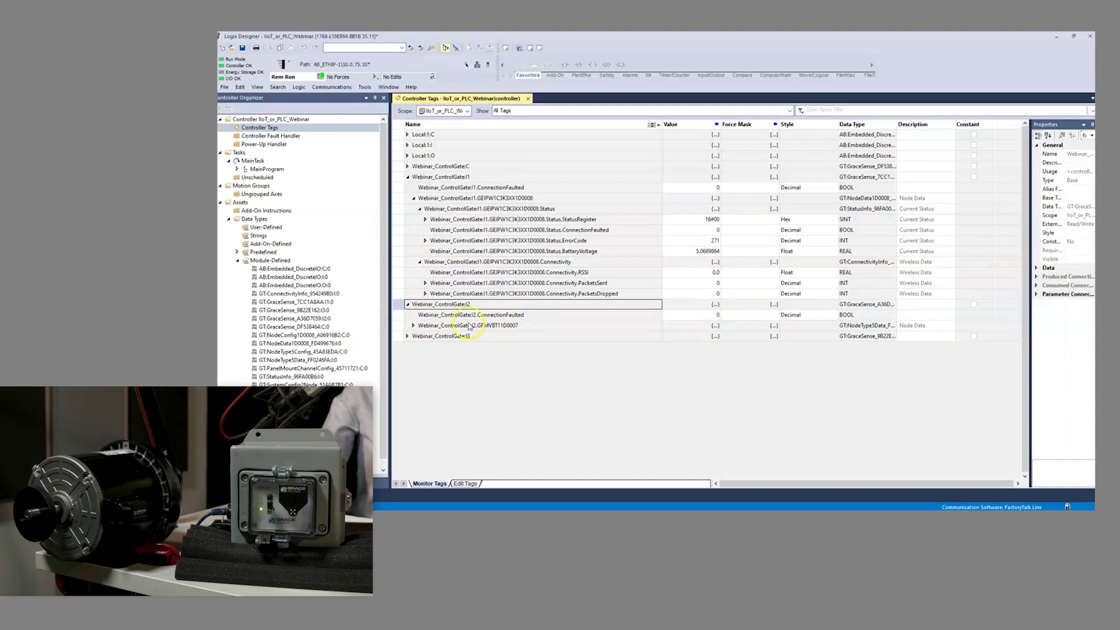
double_click(468, 325)
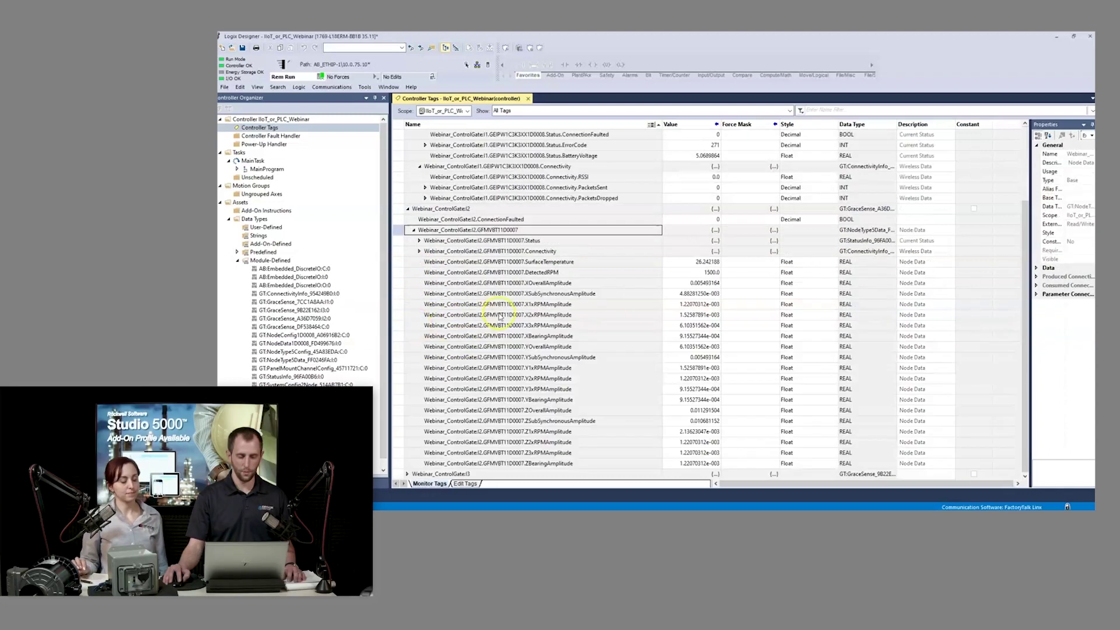
Step: Expand the Status group of the GFMVBT11D0007 node under Webinar_ControlGate:I2 and examine its status, temperature, RPM and vibration amplitude values
click(418, 241)
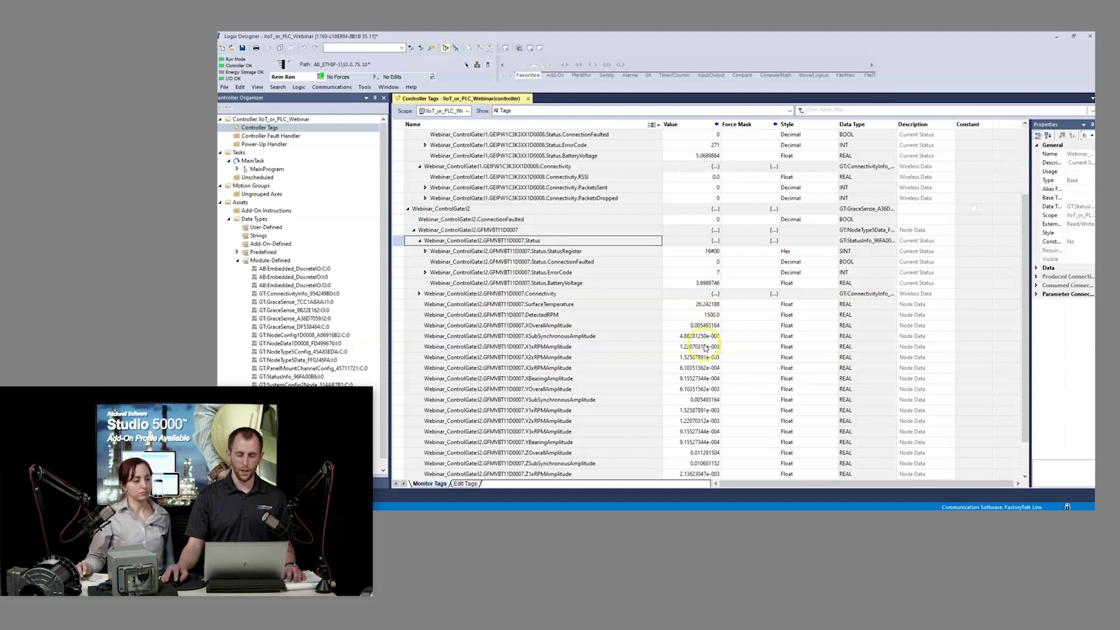
scroll(706, 348, down, 2)
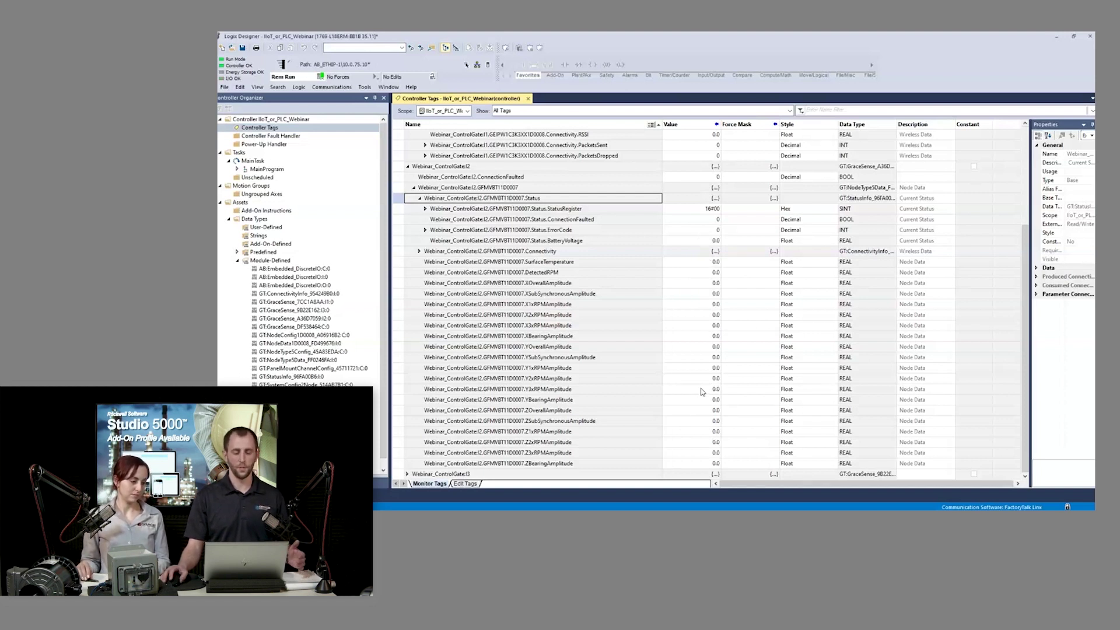
click(702, 356)
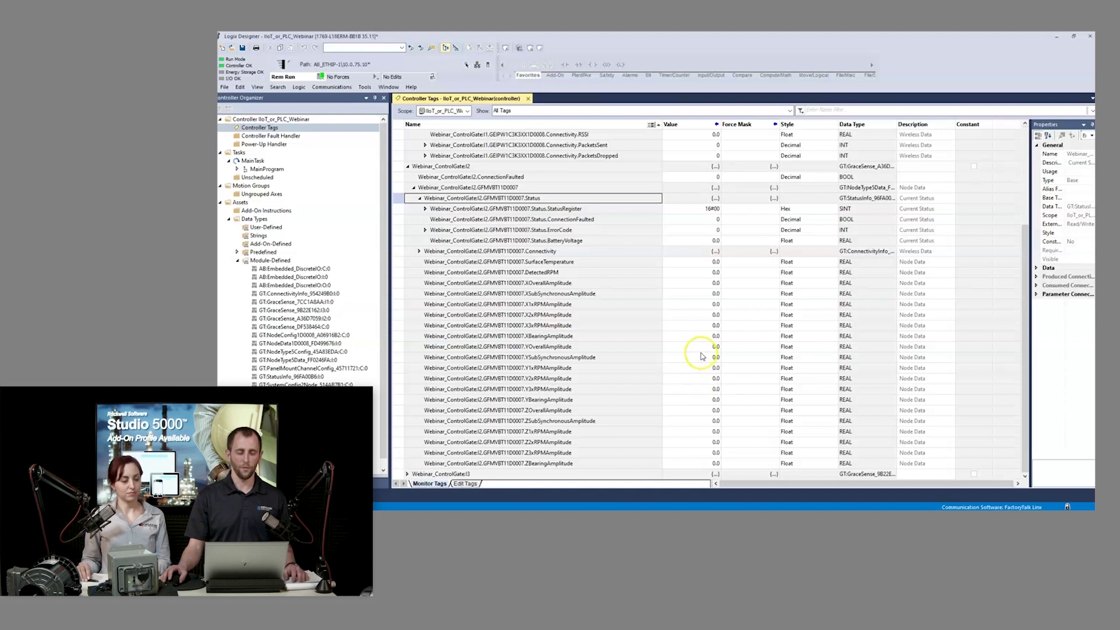
click(695, 347)
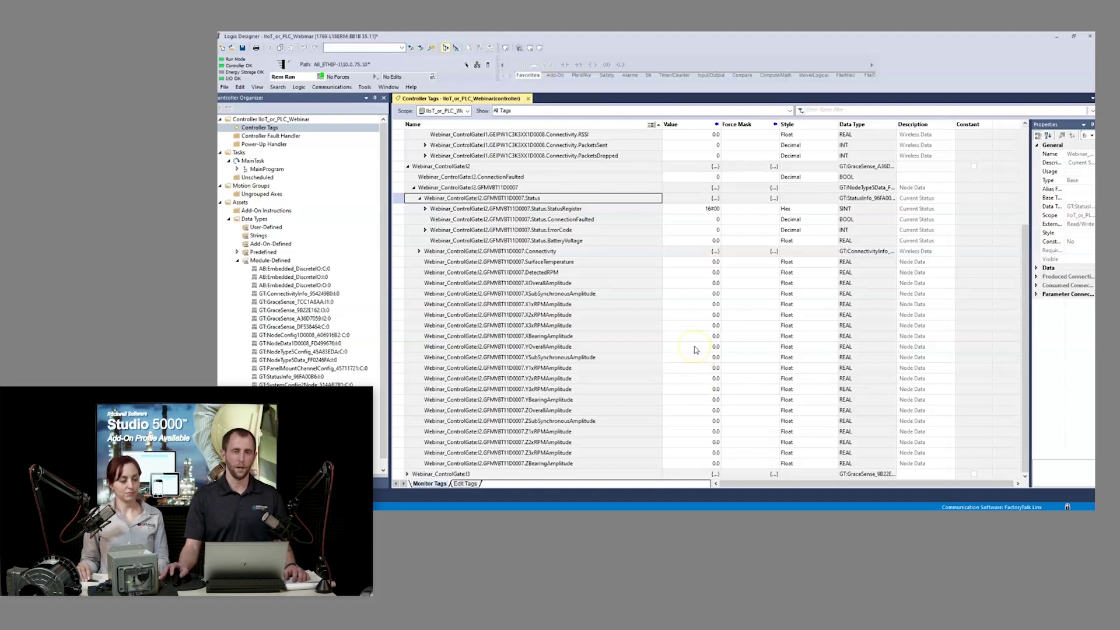
click(639, 299)
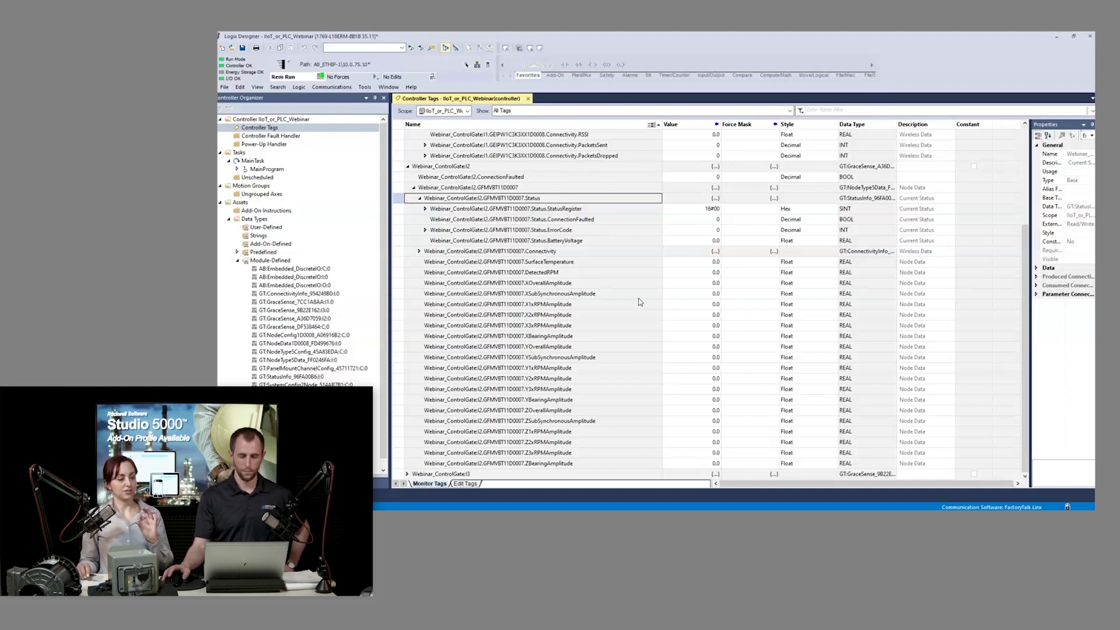
Step: Review the live tag values of both the GEIPW1C3K3XX1D0008 node in Webinar_ControlGate:I1 and the GFMVBT11D0007 node in Webinar_ControlGate:I2
scroll(640, 301, up, 1)
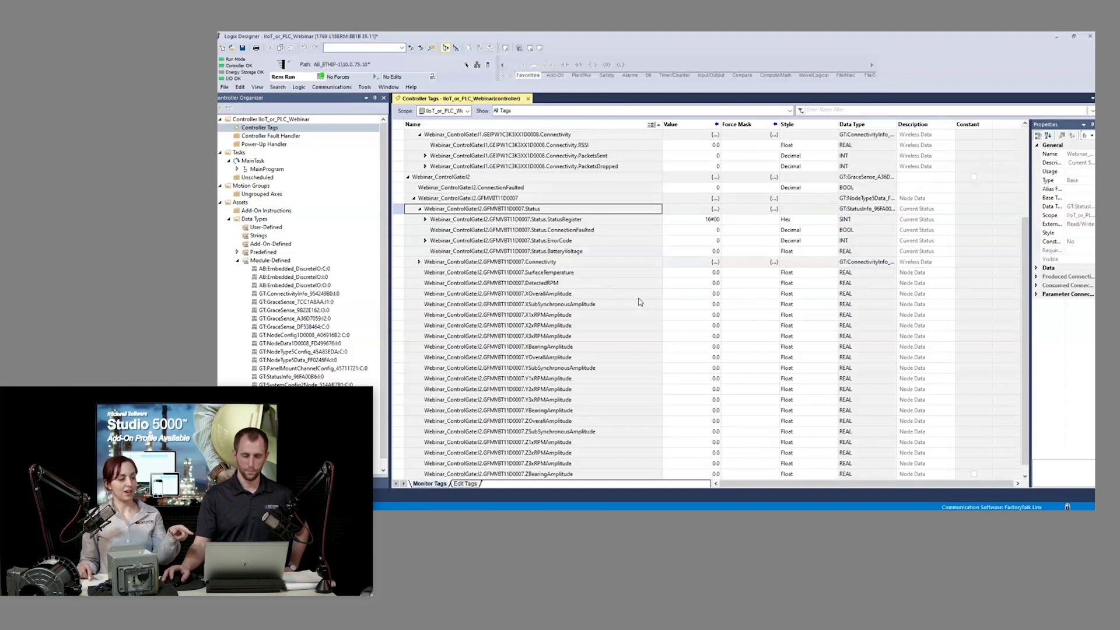
scroll(640, 302, up, 4)
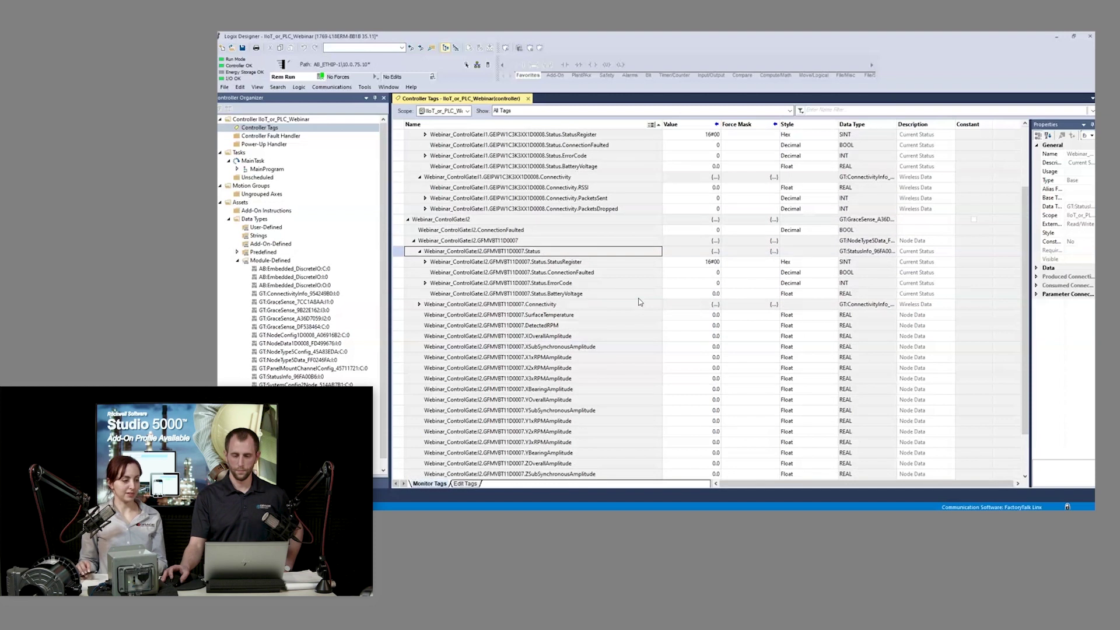
scroll(640, 301, up, 1)
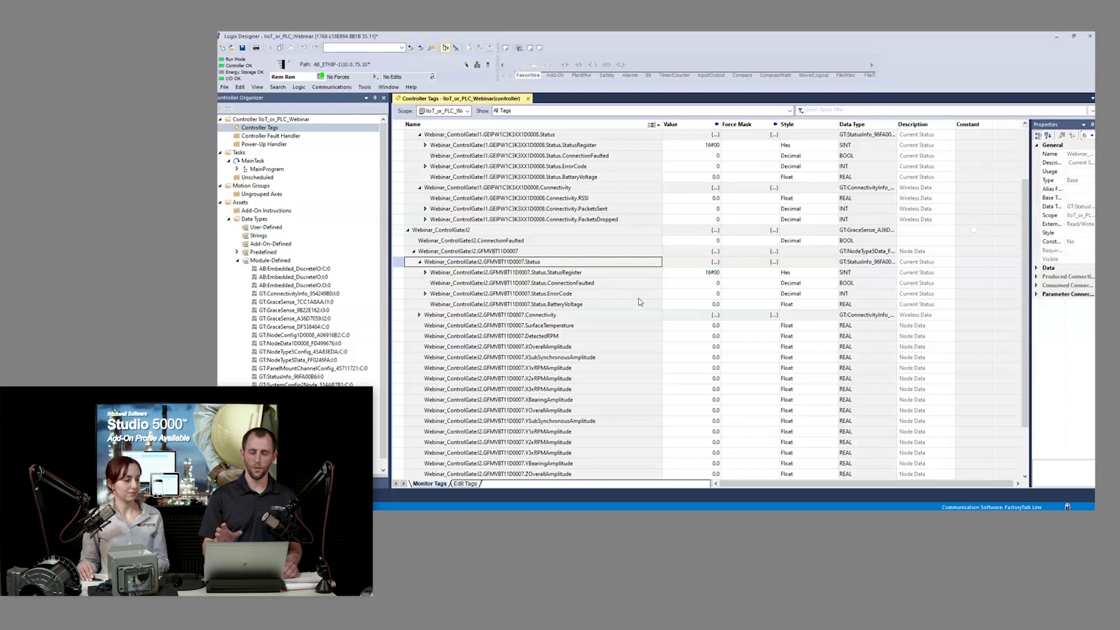
scroll(637, 301, up, 2)
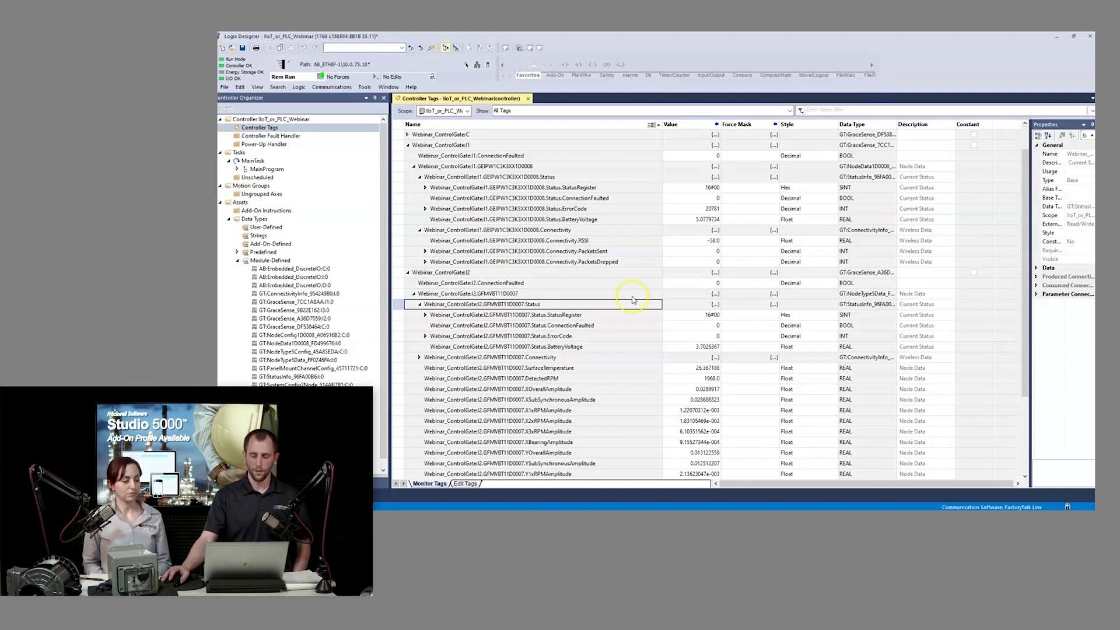
scroll(636, 303, down, 1)
scroll(636, 308, down, 1)
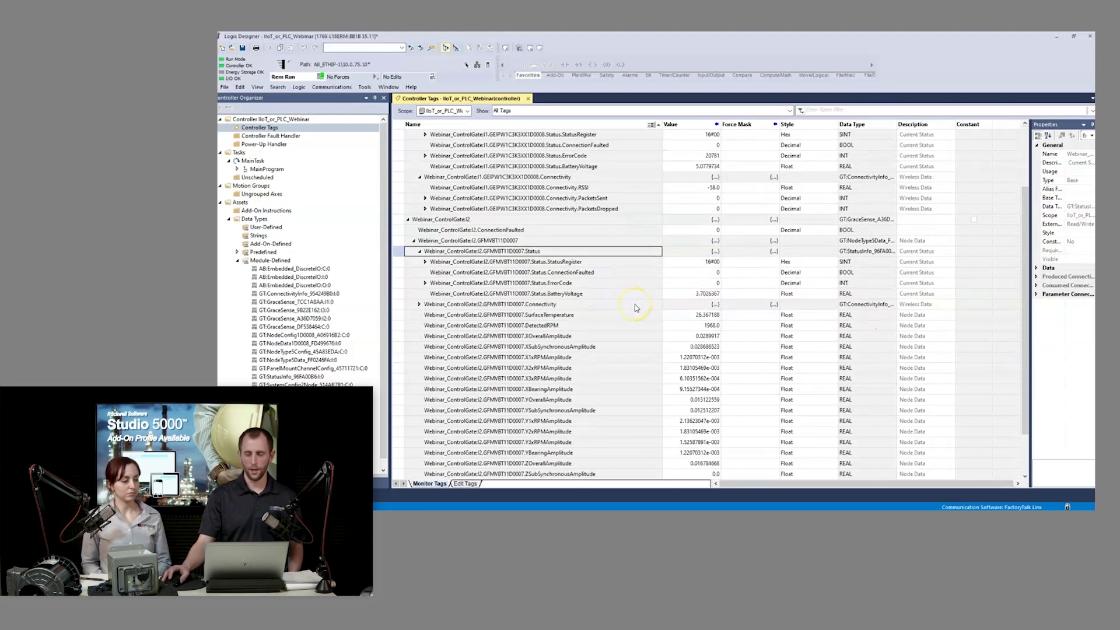